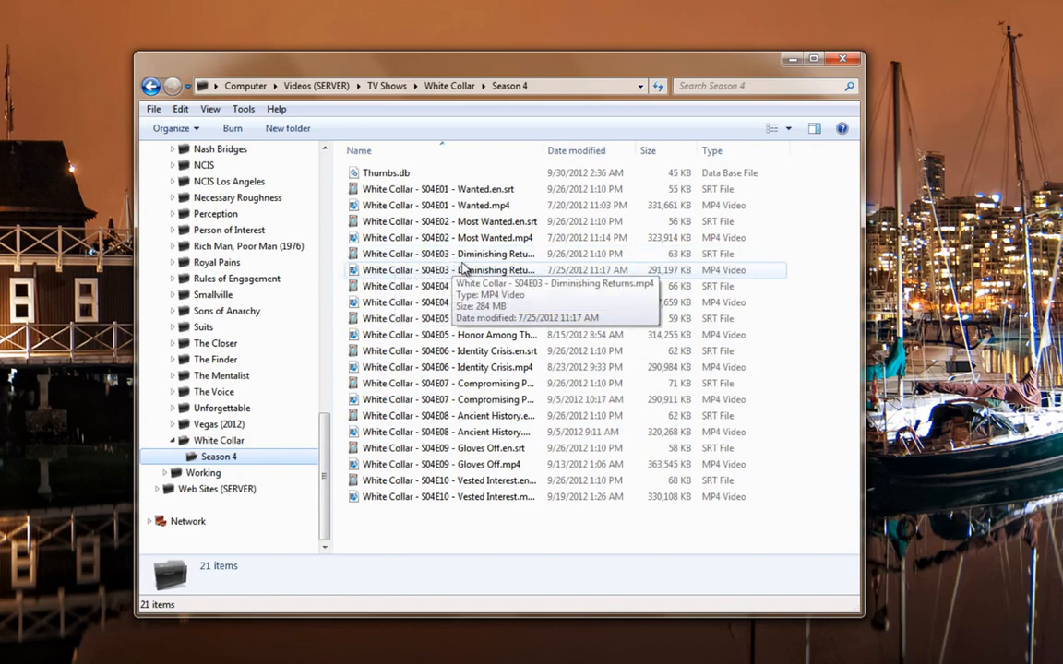
Fit the width of the Name column to its contents in the Season 4 folder
right_click(486, 155)
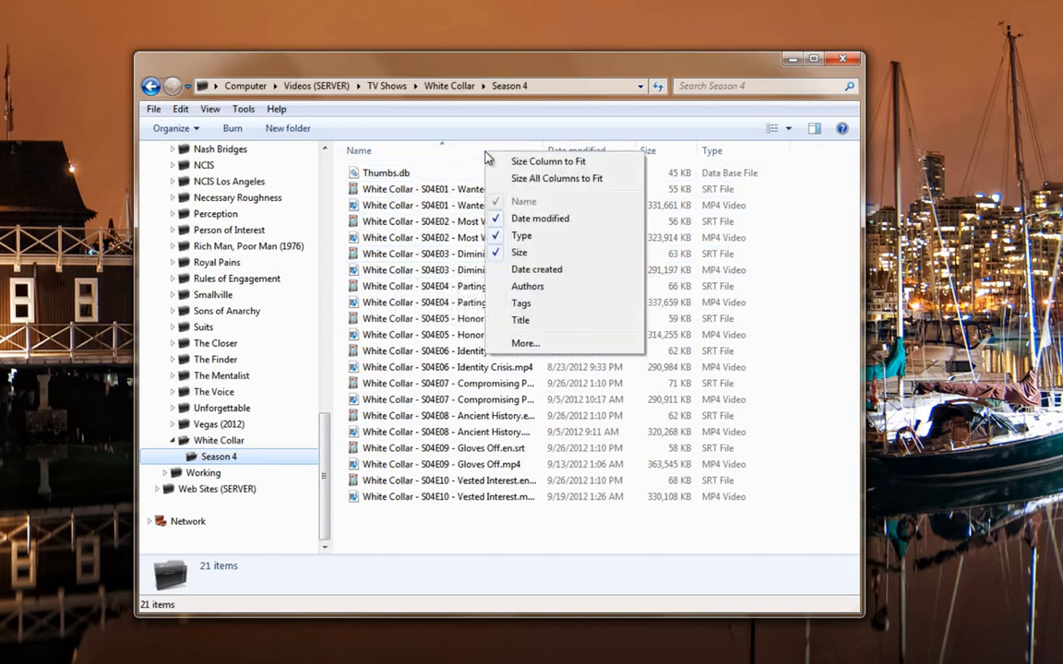
click(503, 162)
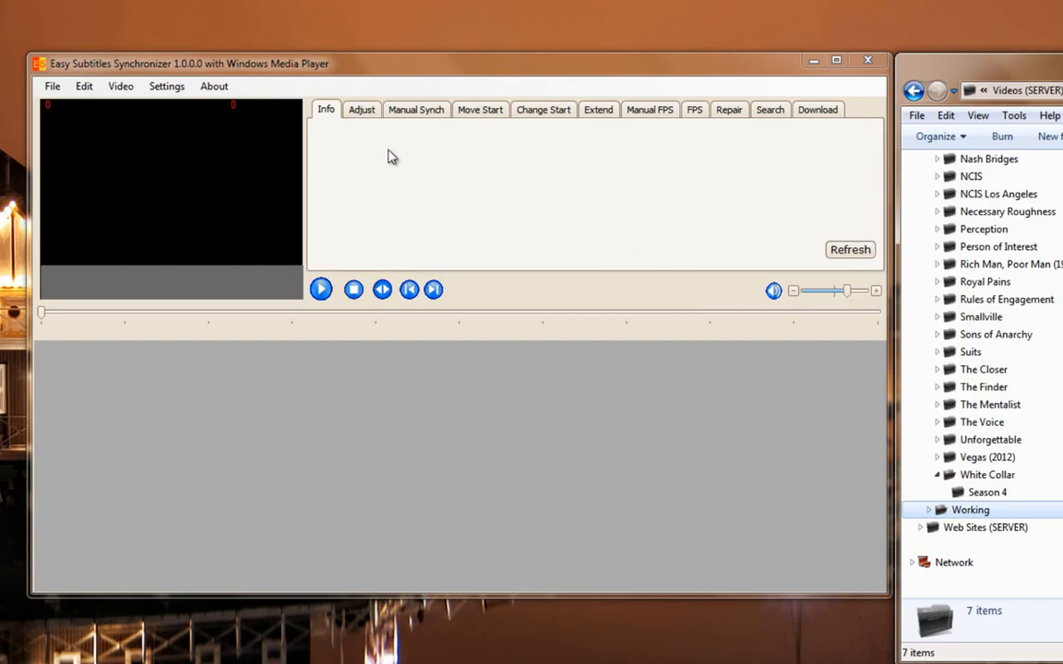
click(368, 109)
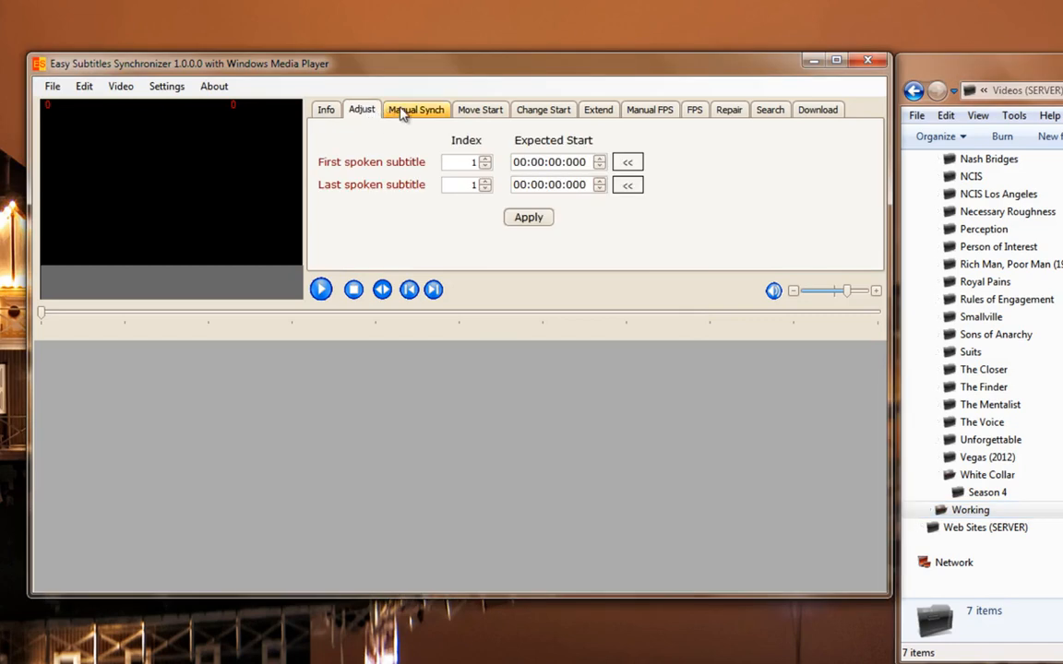
click(403, 112)
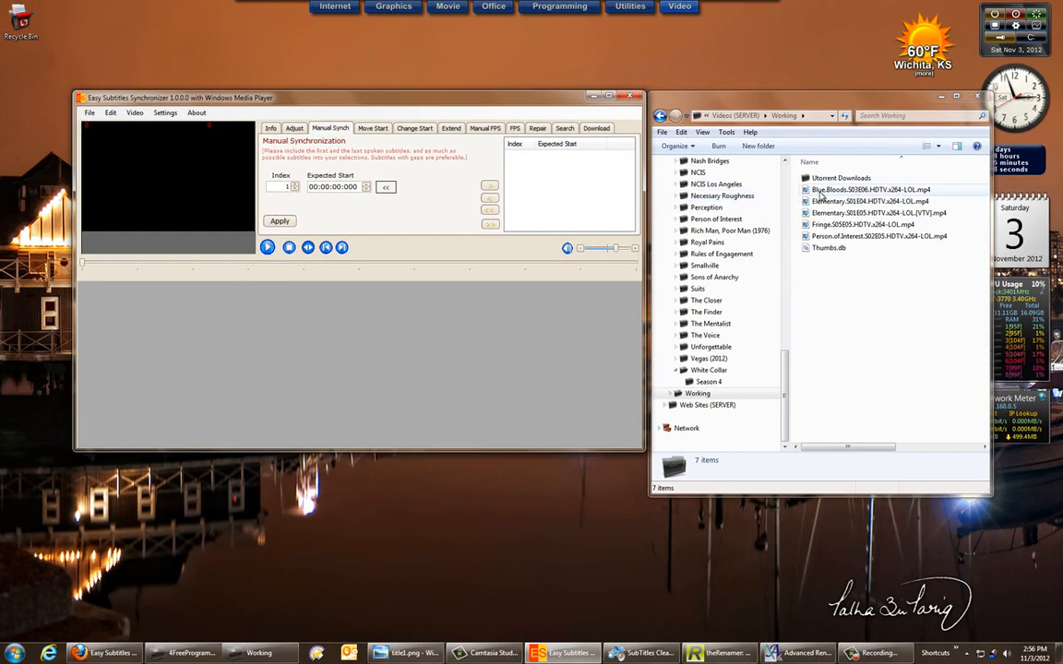
Load Blue.Bloods.S03E06.HDTV.x264-LOL.mp4 from the Working folder into Easy Subtitles Synchronizer and stop its playback
drag(820, 192, 481, 262)
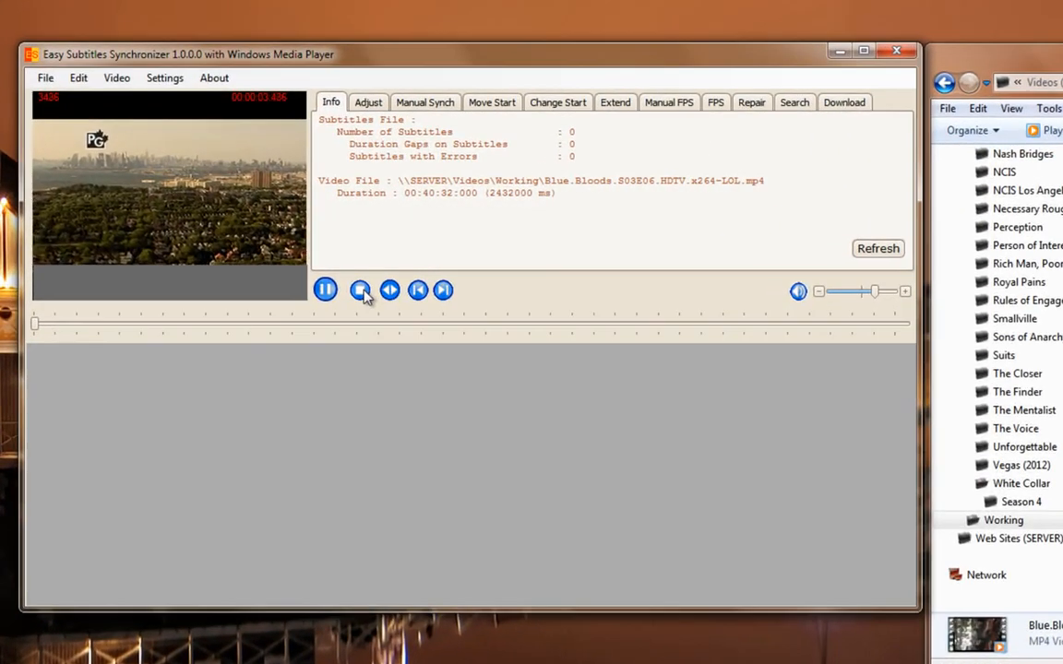
click(289, 247)
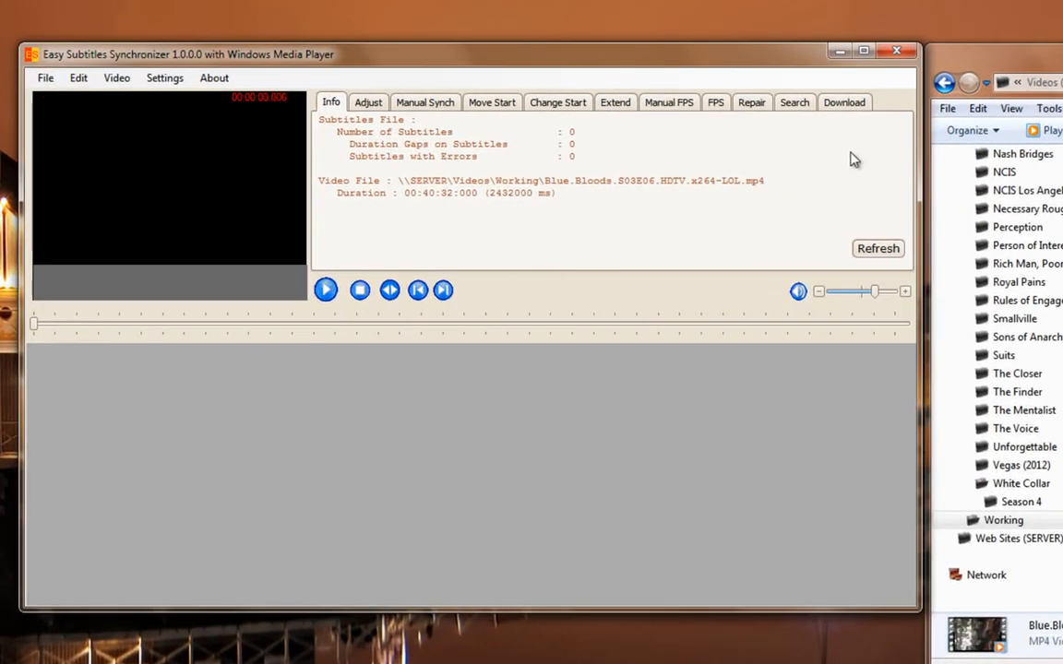
Search for subtitles by the loaded video's title and download Blue.Bloods.S03E06.HDTV.x264-LOL.srt, the version without HI
click(845, 104)
click(843, 132)
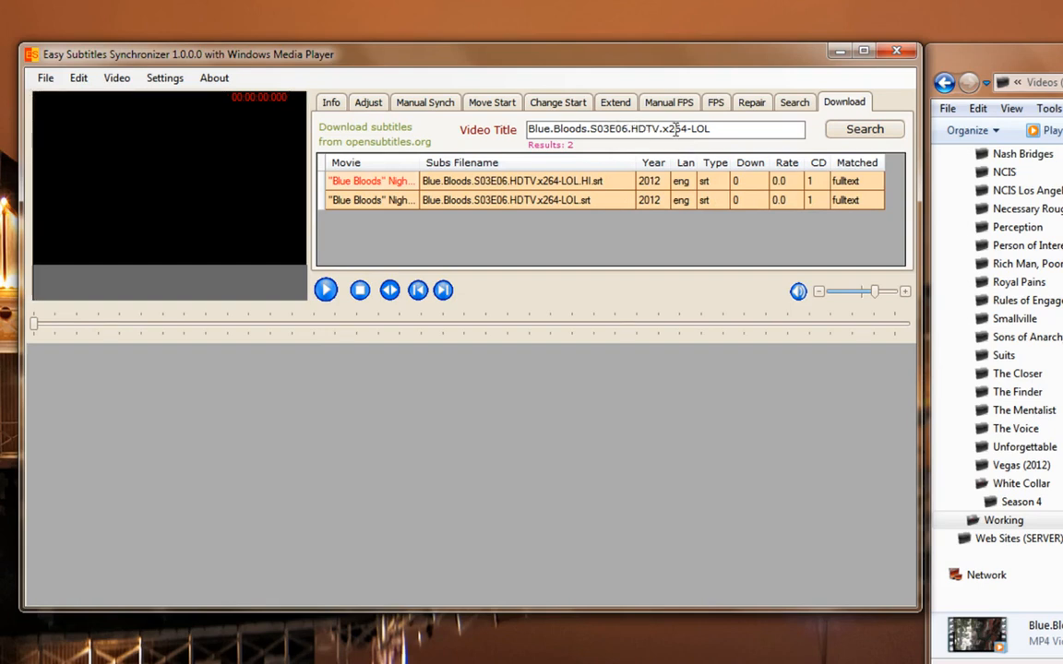
click(614, 200)
right_click(614, 200)
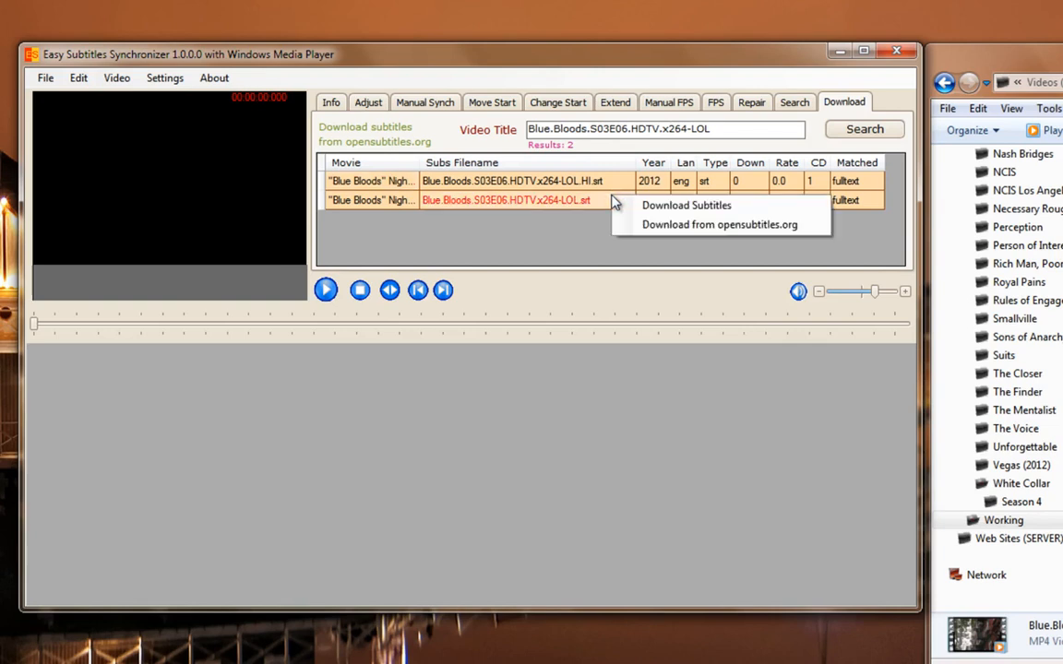
click(651, 205)
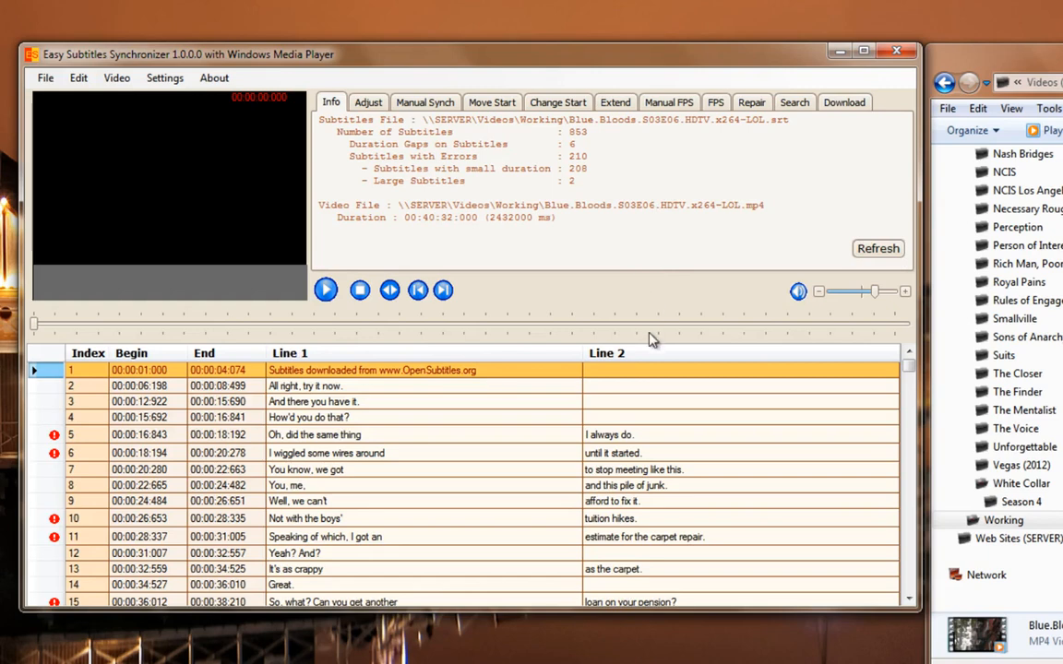
Repair the downloaded subtitles with the preselected repair options and dismiss the completion message
click(751, 103)
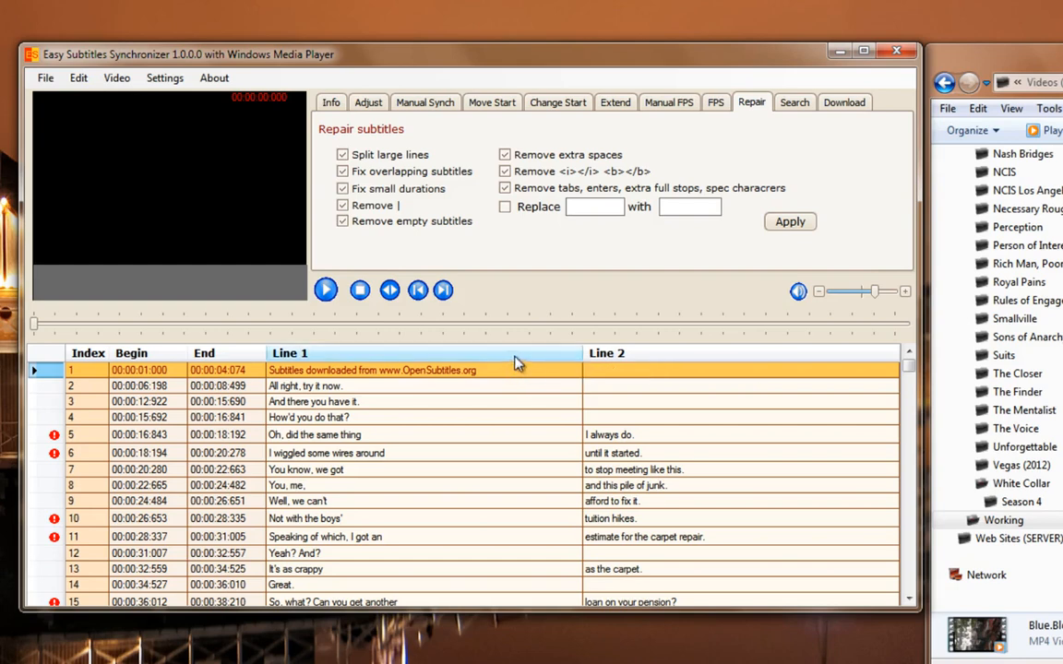
click(791, 224)
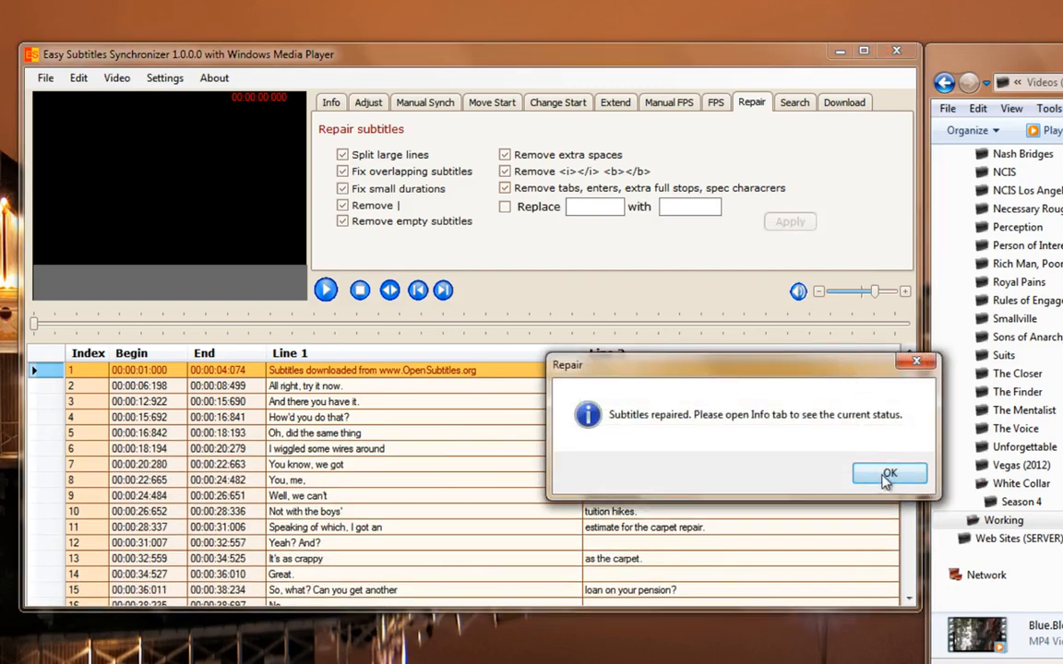
click(886, 475)
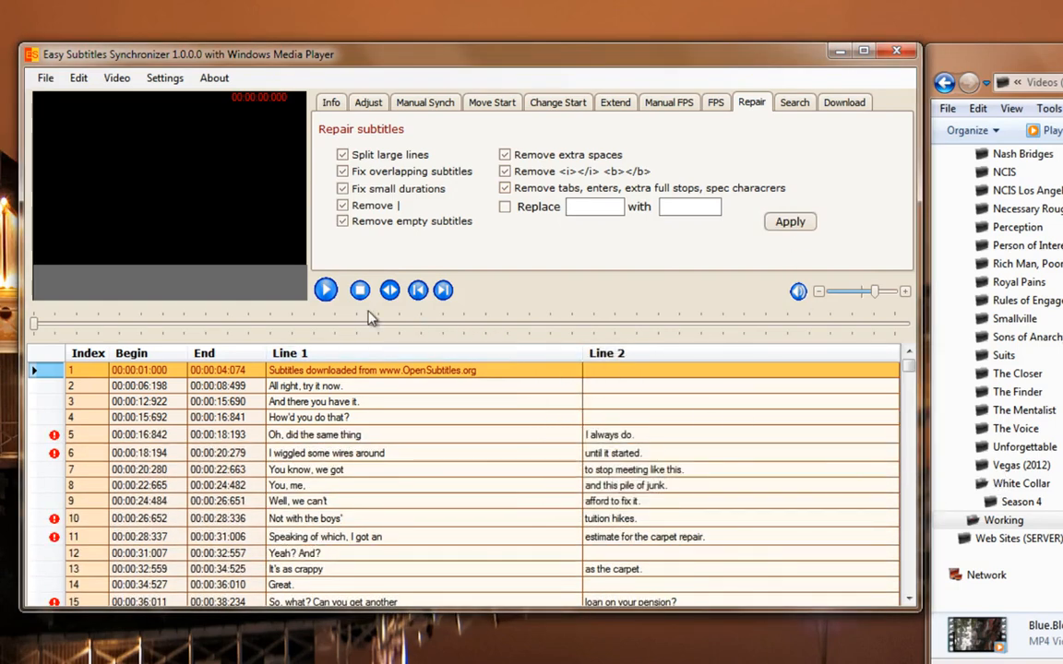
Play the video from the start and at two further points to check the subtitle timing, and stop playback
click(326, 290)
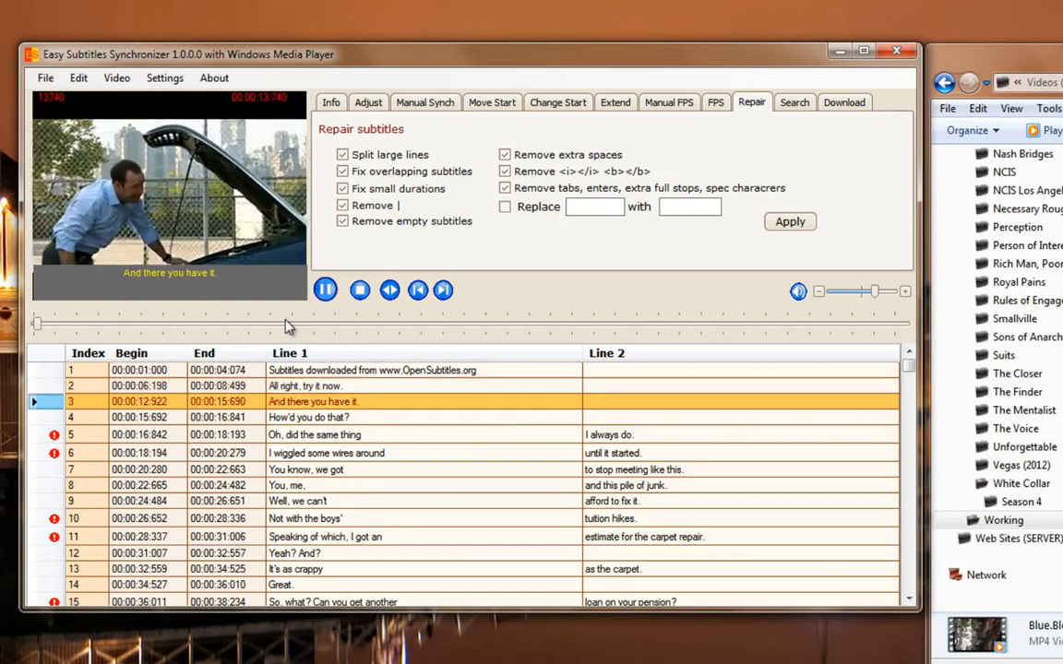
click(354, 325)
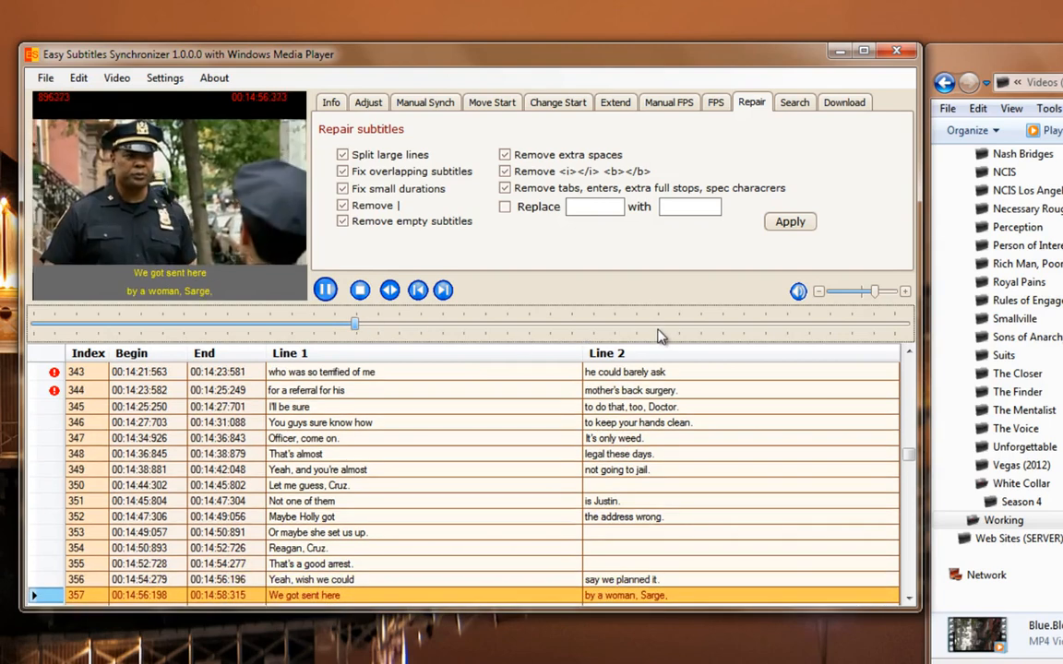
click(658, 324)
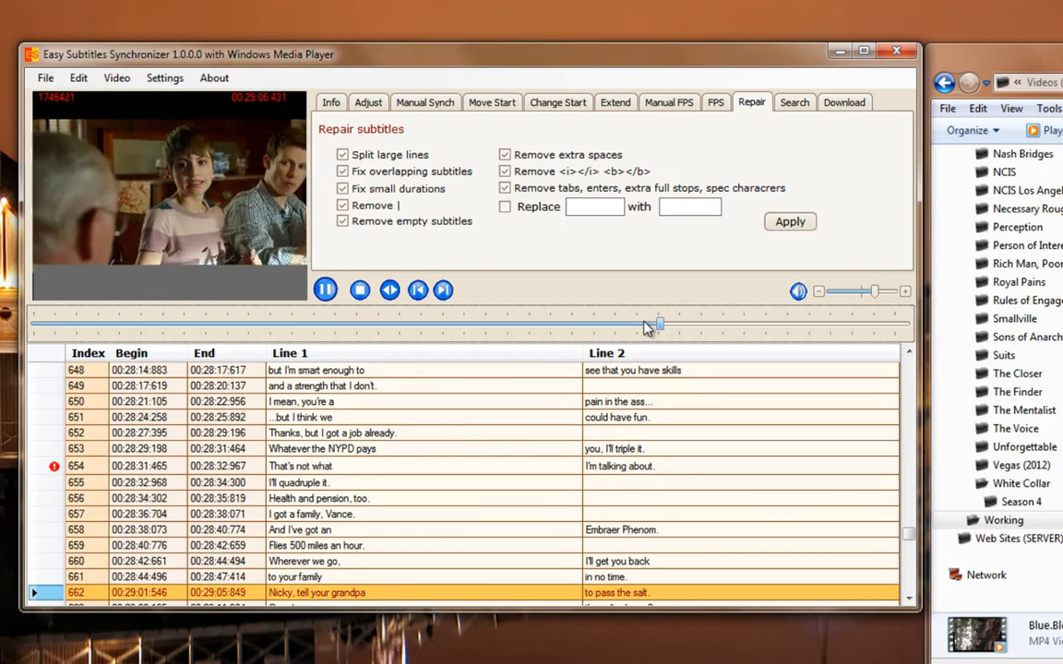
click(359, 292)
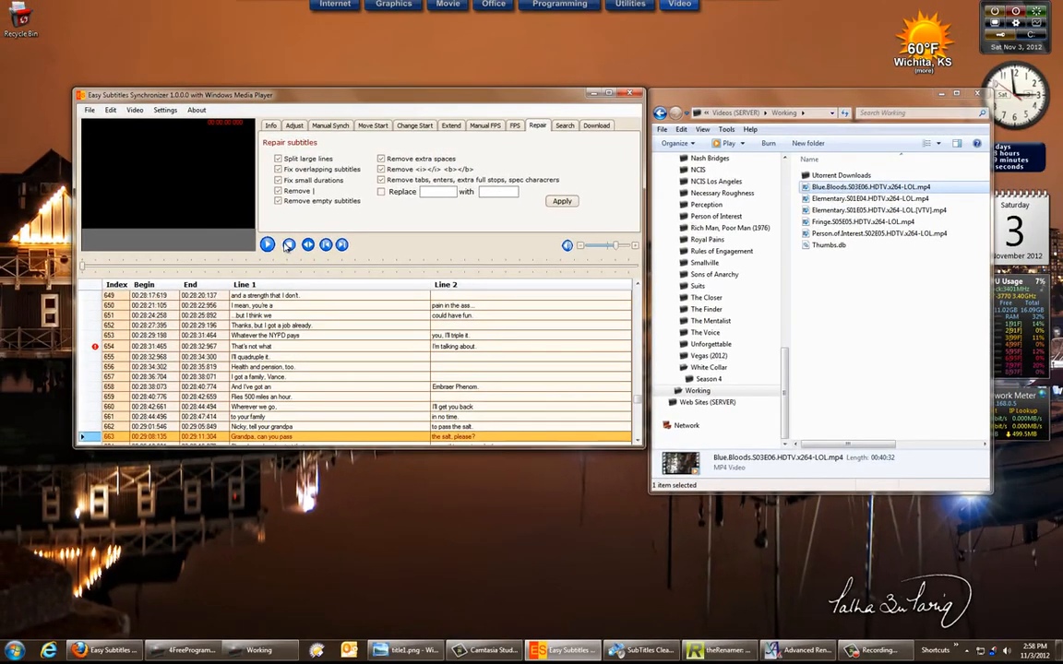
Save the repaired Blue Bloods subtitles file and close Easy Subtitles Synchronizer
click(90, 110)
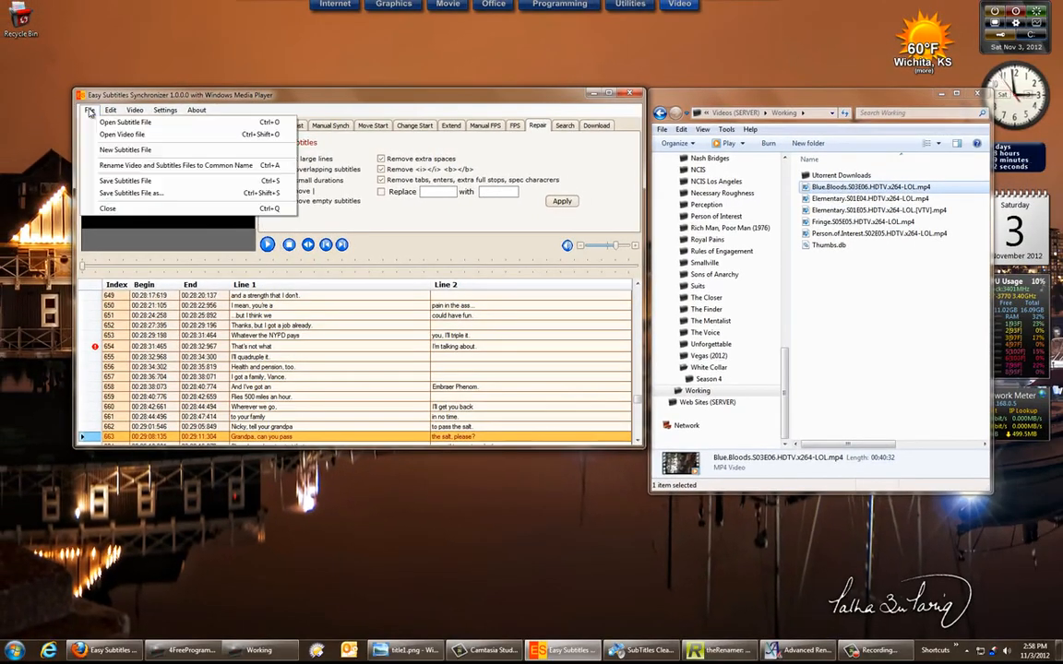
click(106, 180)
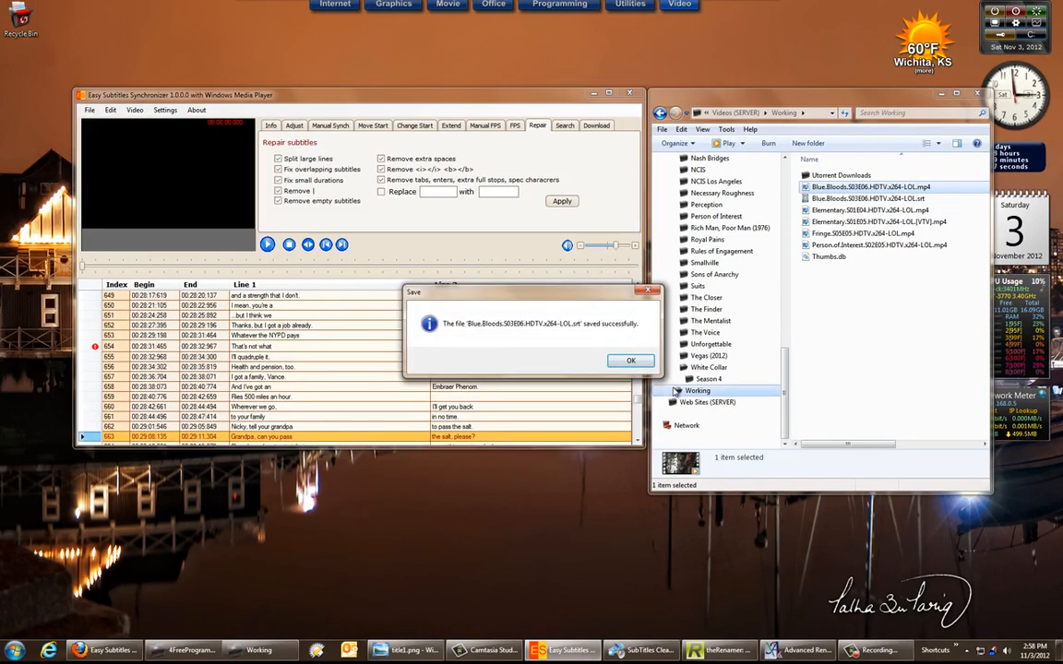
click(630, 360)
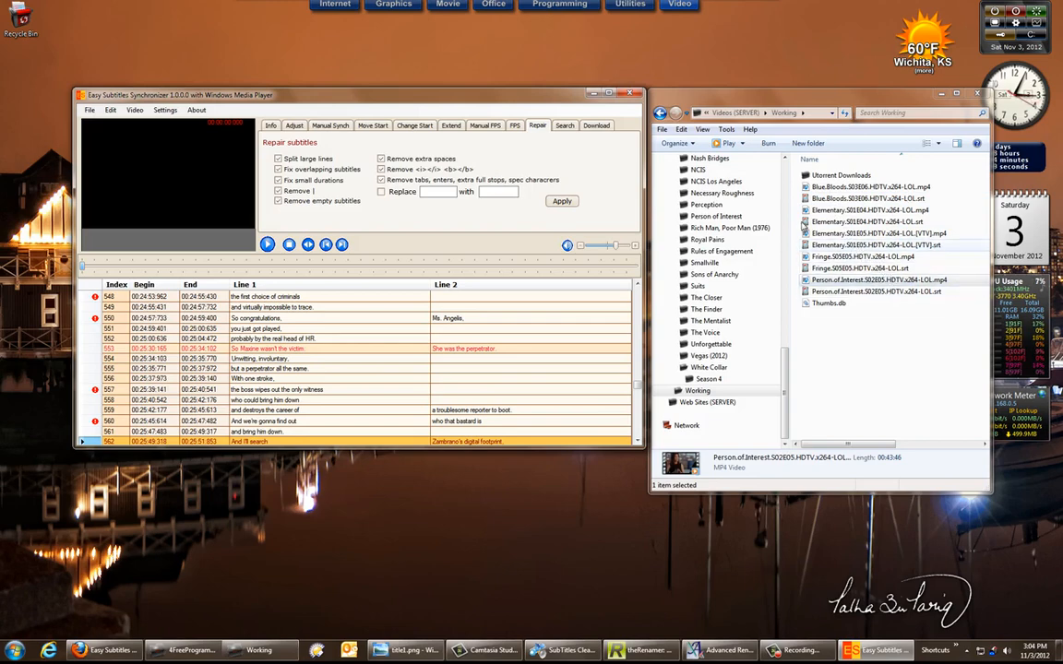
click(633, 94)
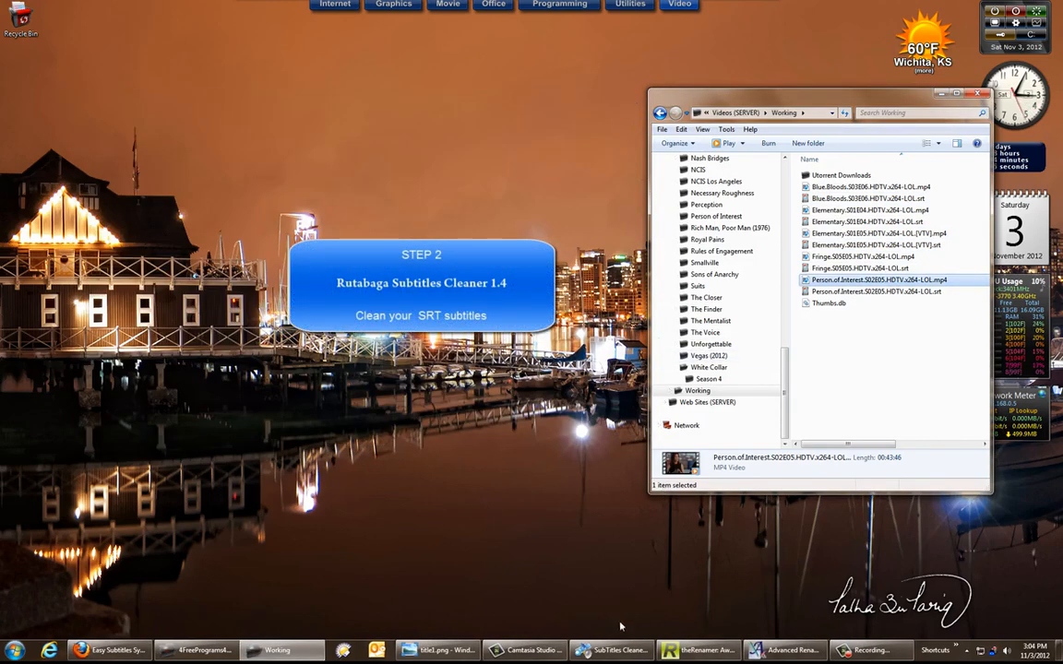
Switch to SubTitles Cleaner and look through the original Blue Bloods subtitles for credit and advertising lines
click(615, 651)
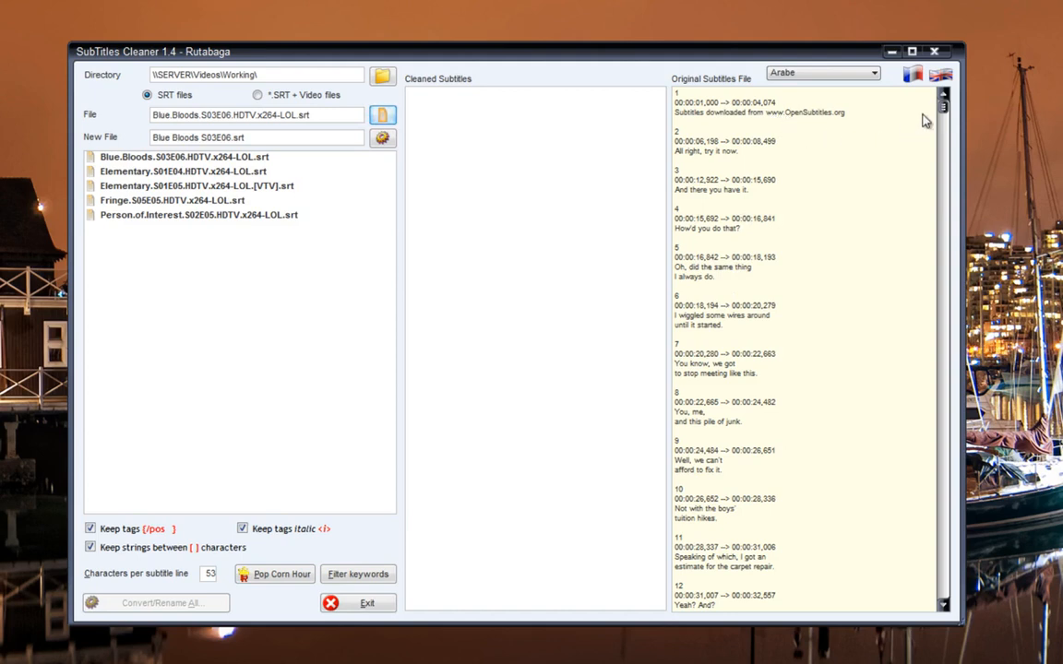
drag(941, 109, 937, 605)
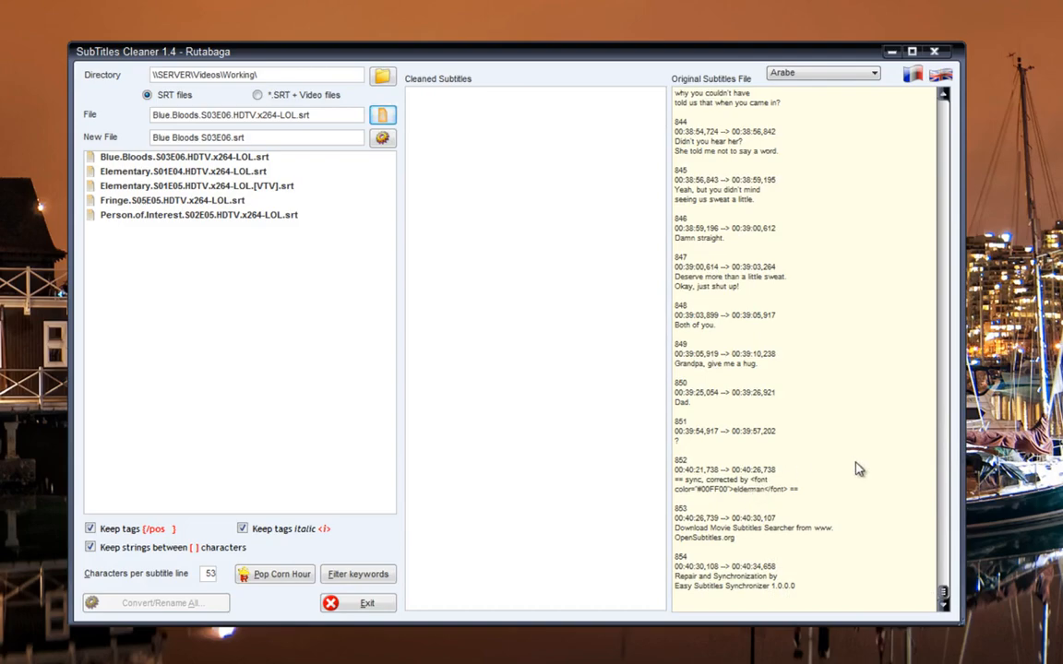
drag(942, 595, 948, 158)
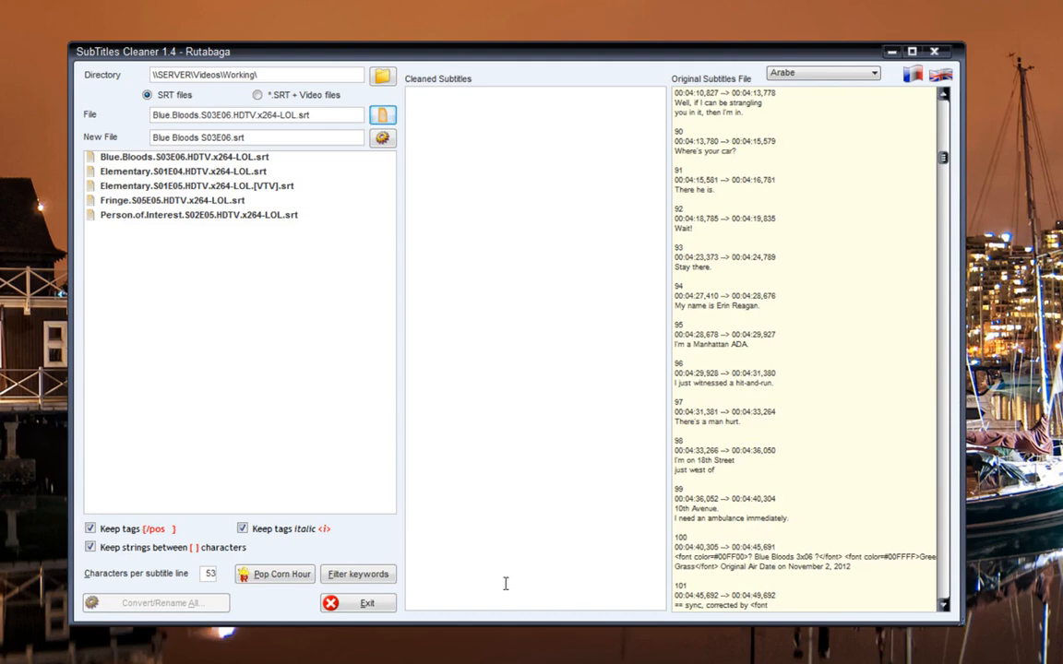
Review the Keyword Filter List alongside the start of the original Blue Bloods subtitles
click(346, 576)
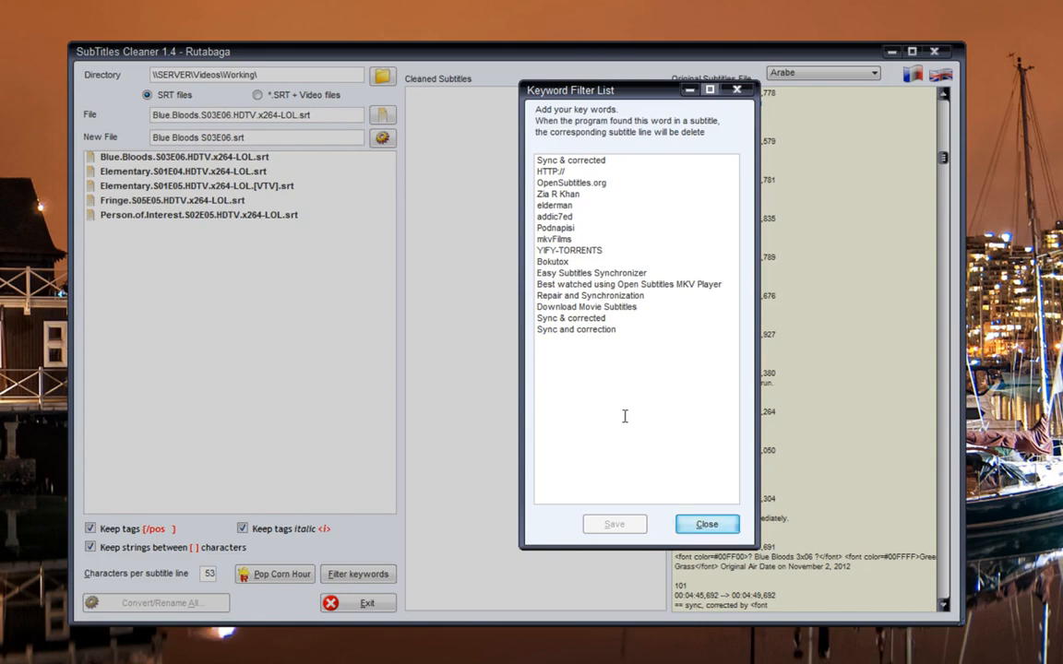
click(729, 524)
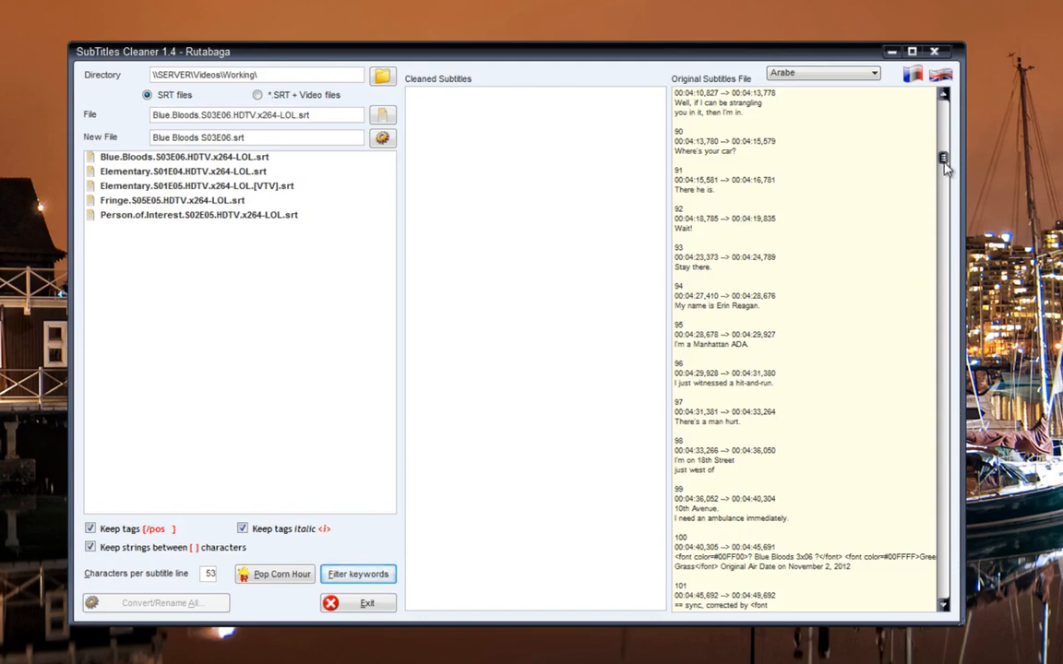
drag(944, 166, 945, 111)
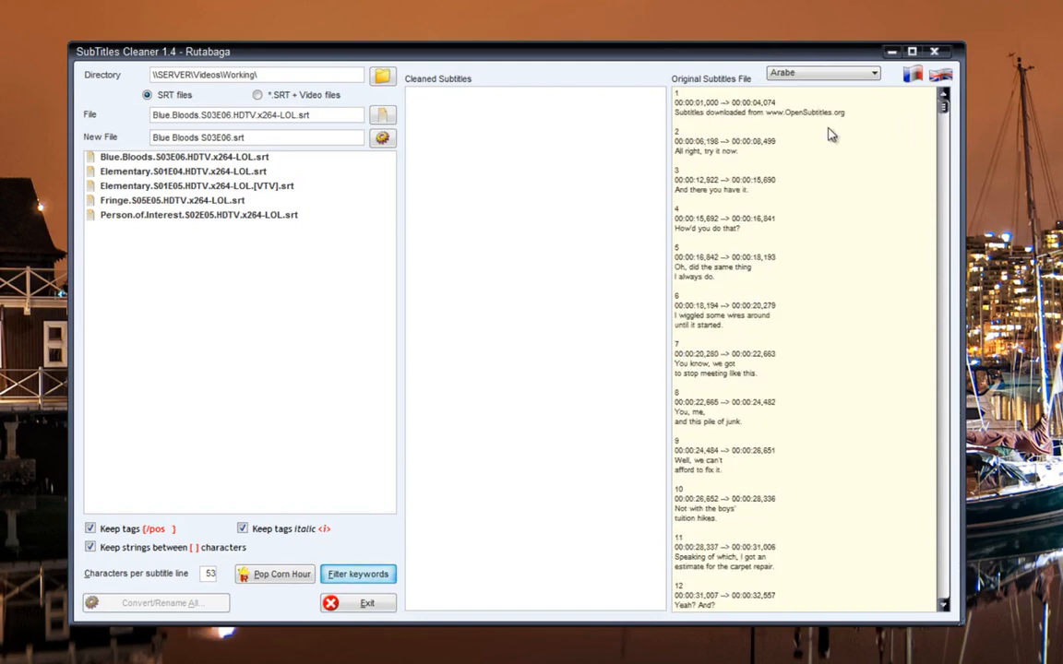
click(378, 576)
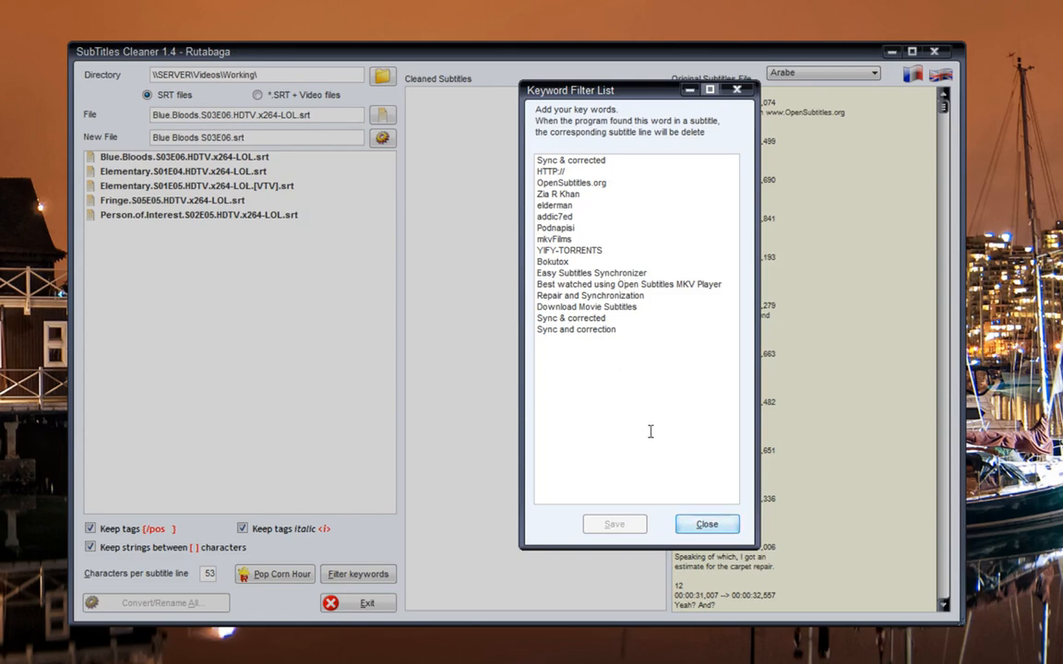
click(737, 89)
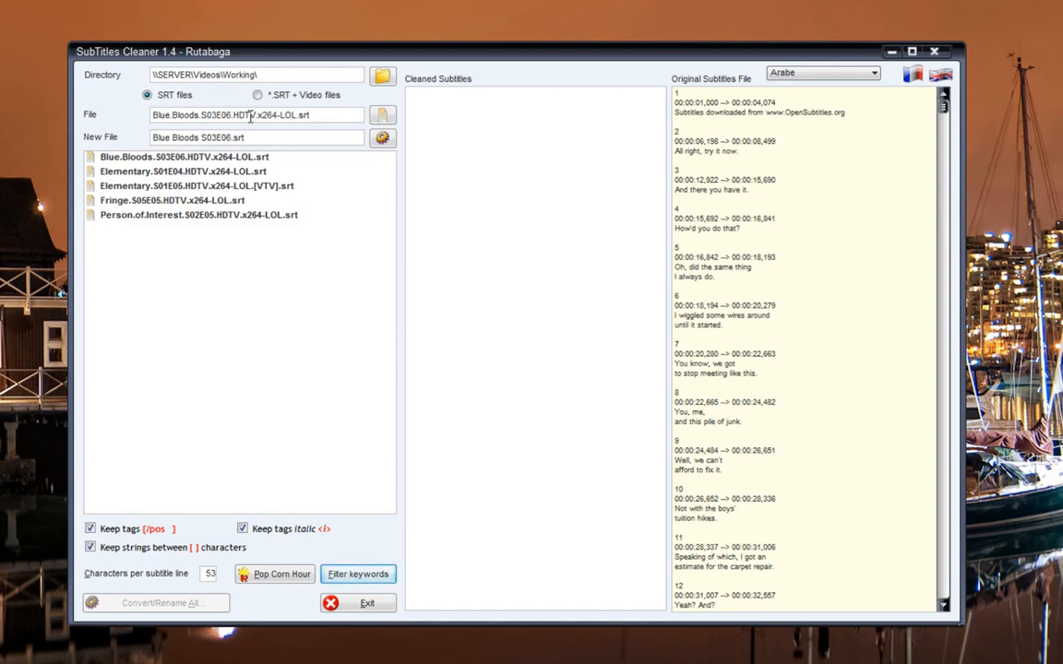
Compare the current name of the Blue Bloods subtitle file with its proposed new name
double_click(249, 115)
click(249, 116)
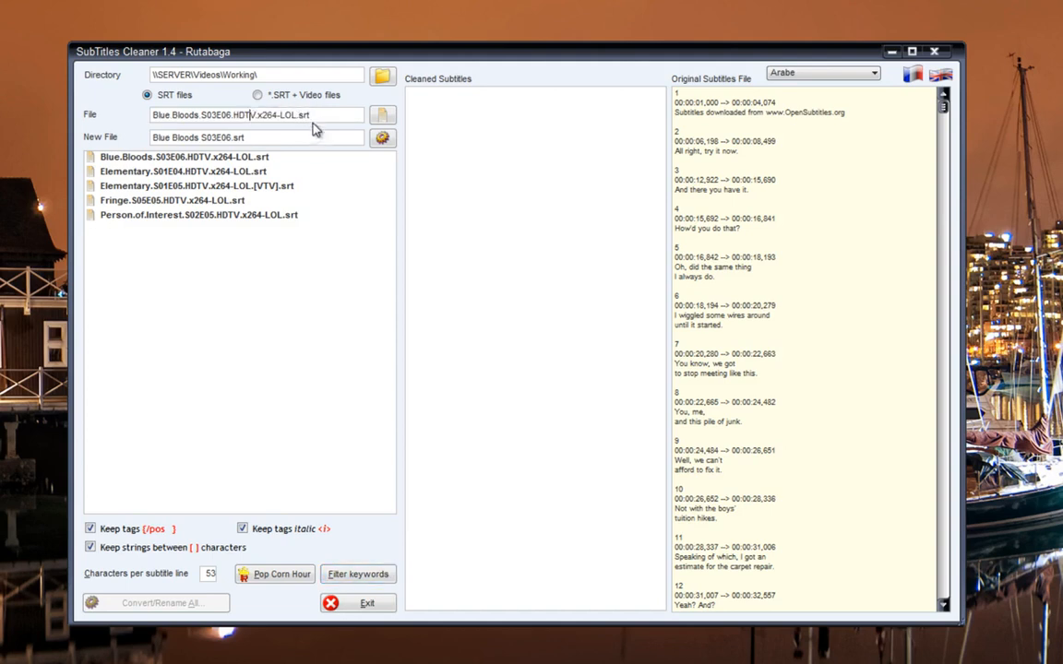
drag(318, 114, 127, 113)
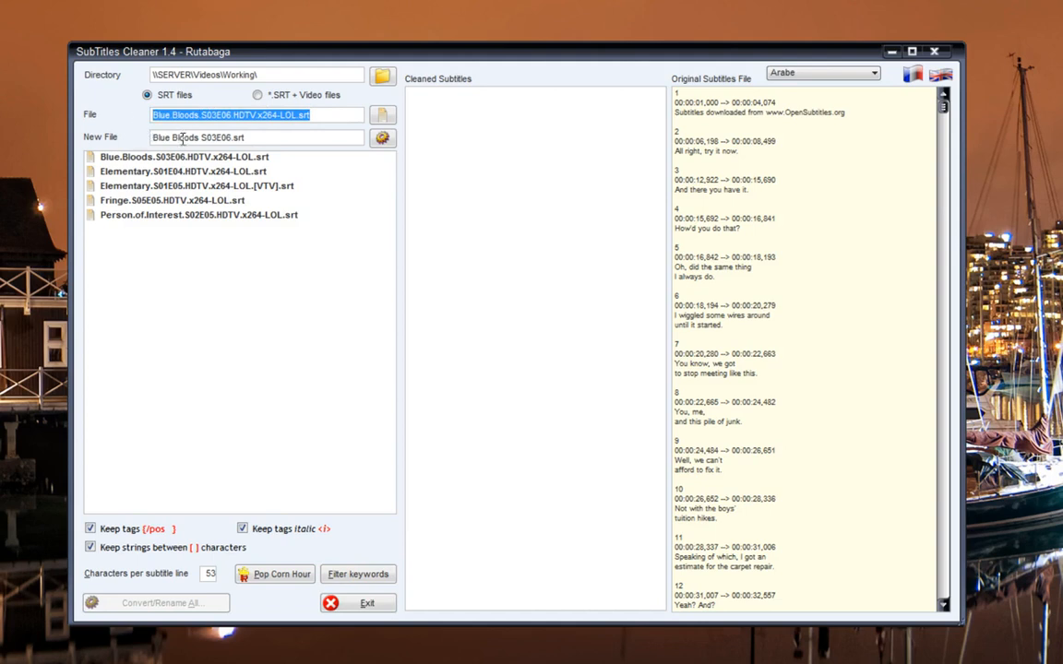
double_click(253, 137)
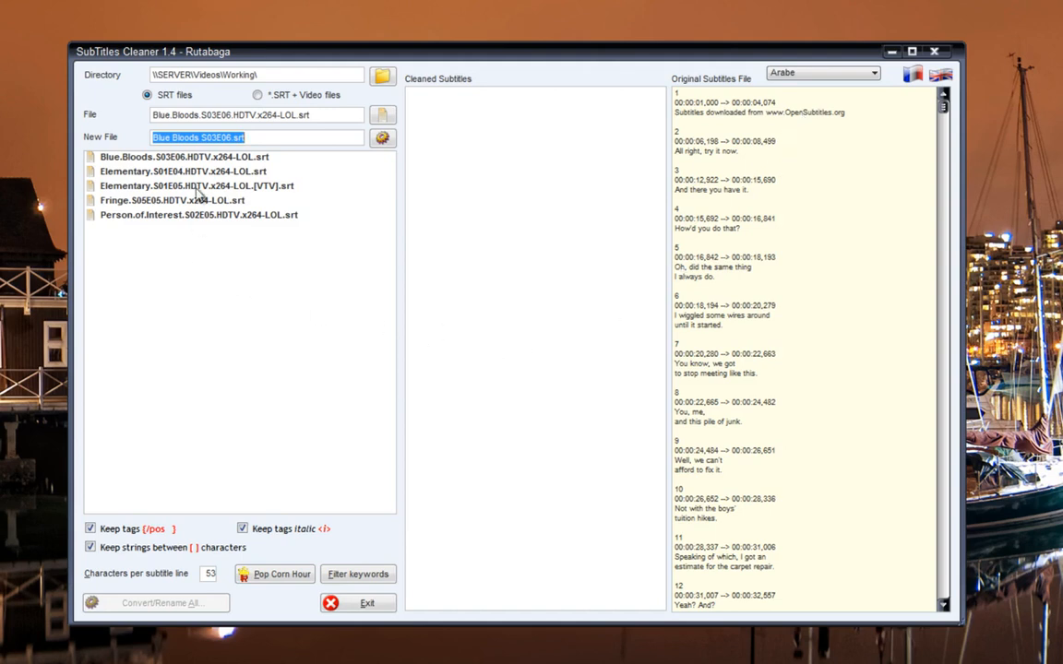
Clean and rename all five SRT files in the Working folder and display the cleaned Blue Bloods S03E06.srt
click(199, 159)
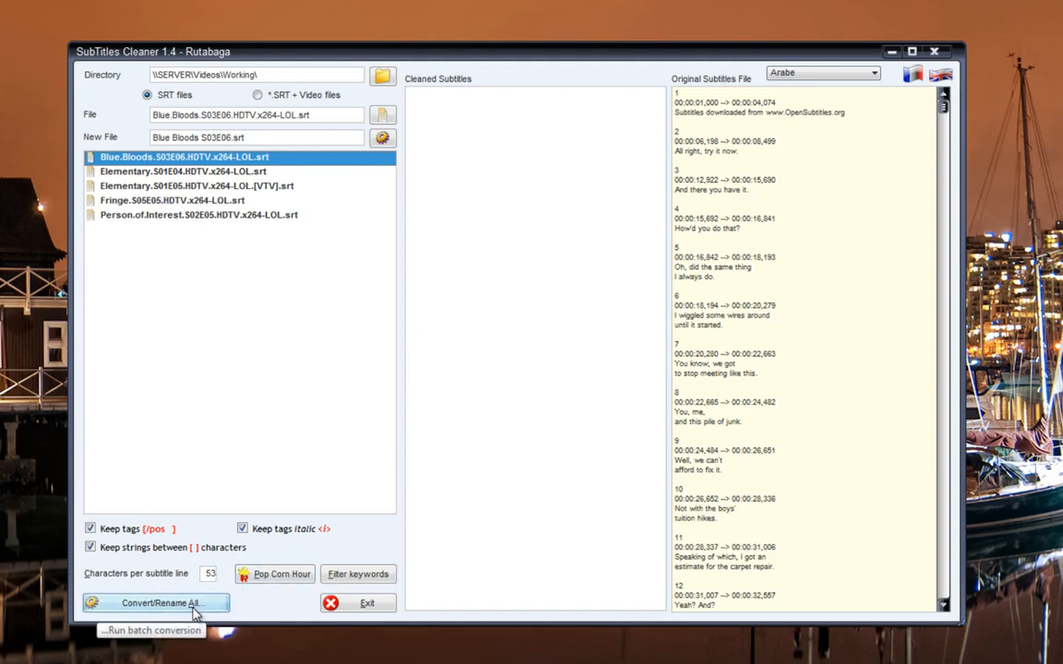
click(158, 604)
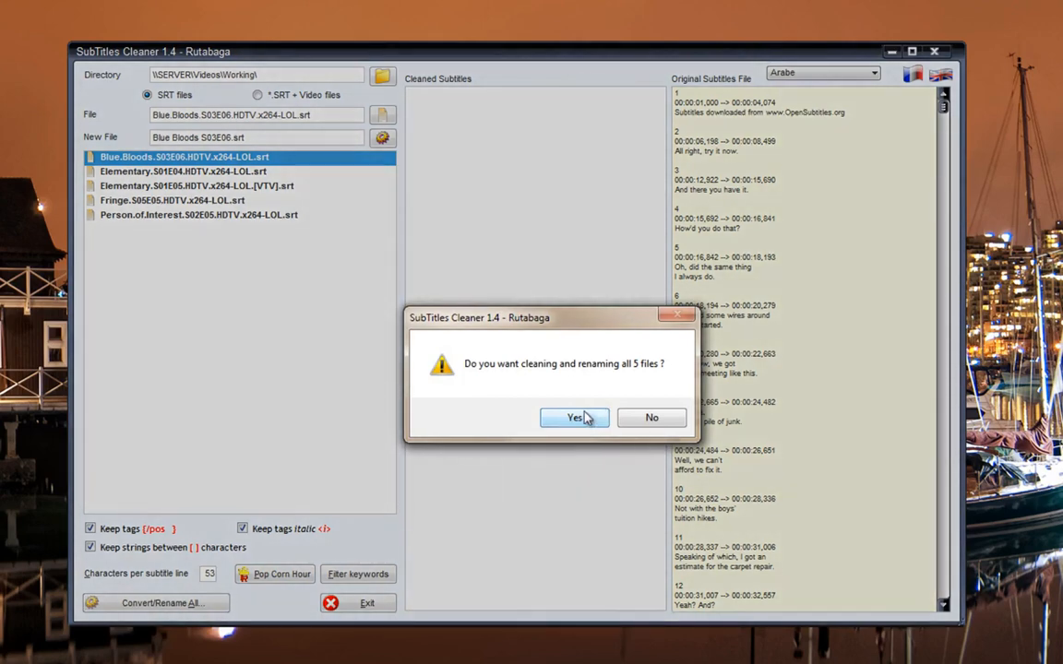
click(576, 419)
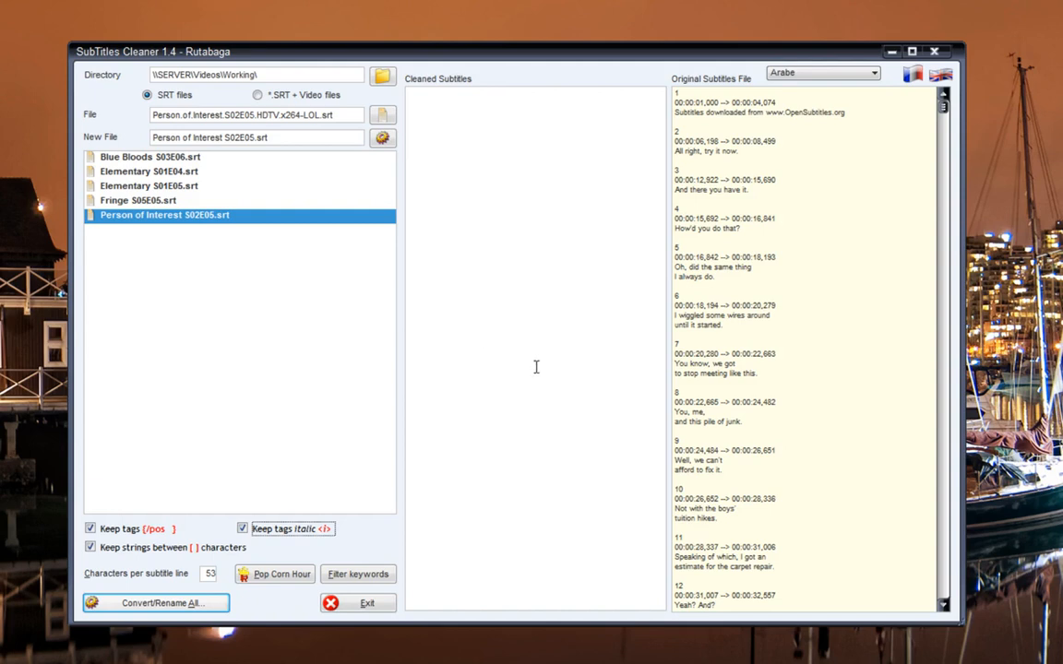
click(194, 159)
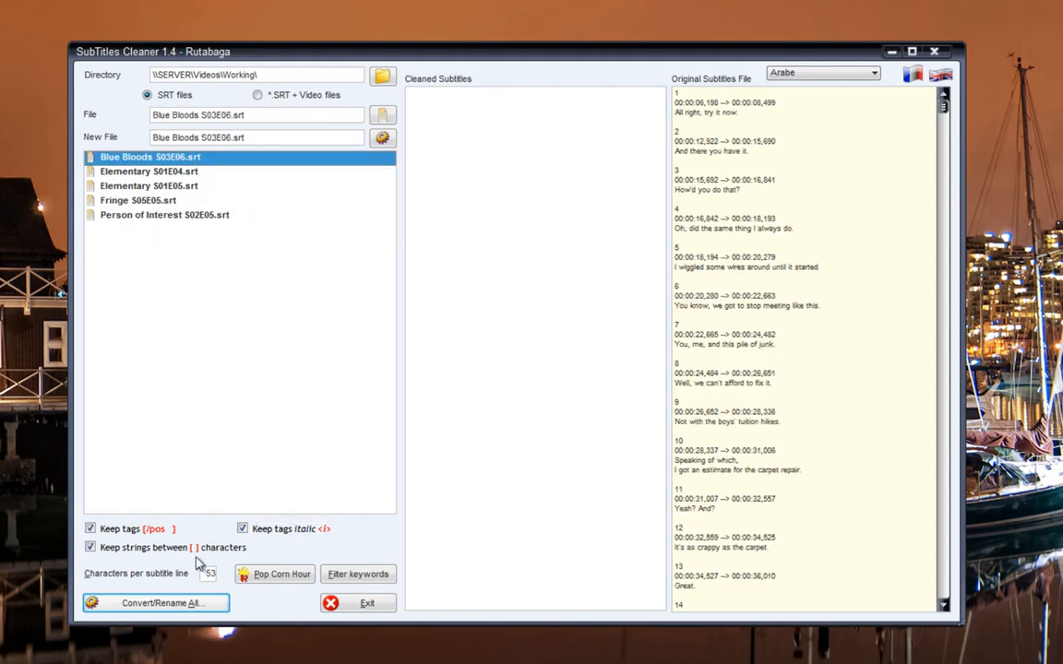
Run the batch conversion on every SRT file listed from the Working folder
click(189, 604)
click(574, 419)
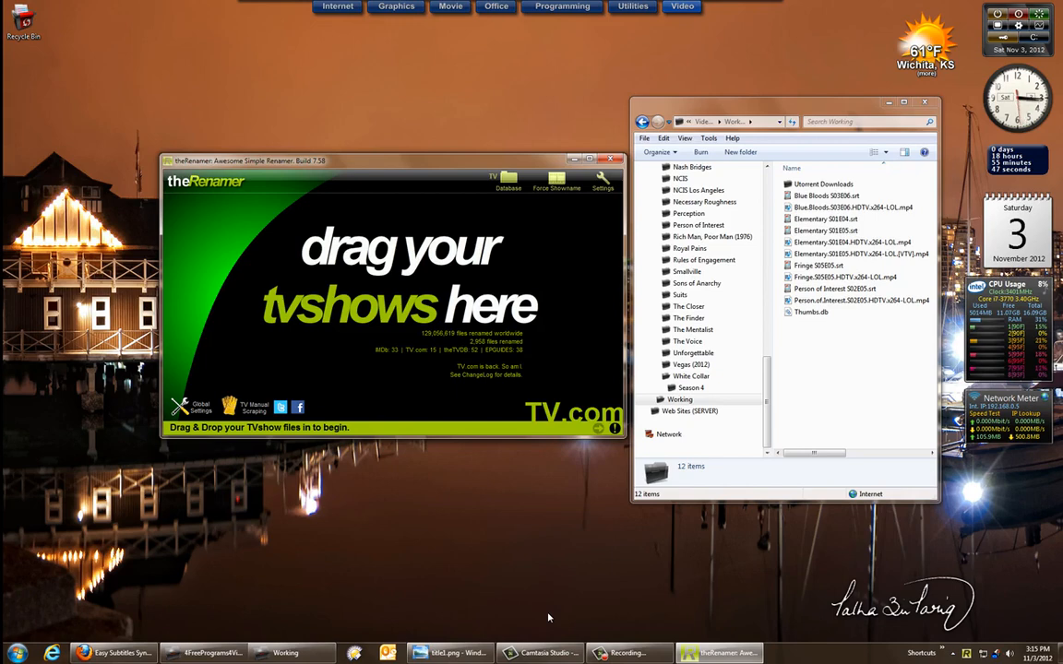
View theRenamer's movies mode, return to TV shows mode, and look through its database sources, ending on TV.com
click(346, 306)
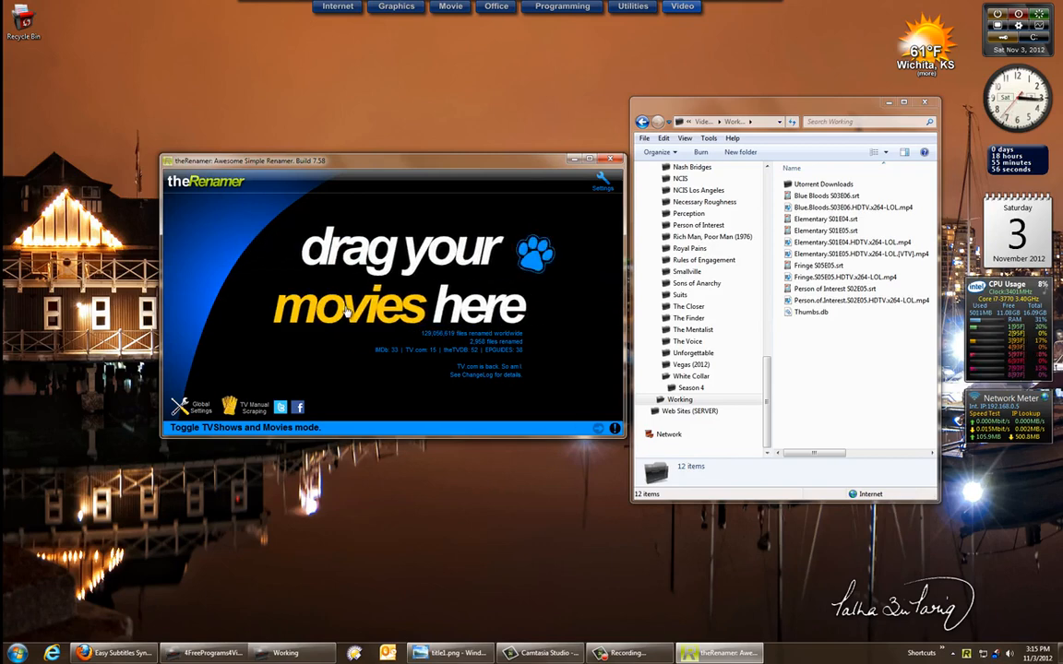
click(346, 311)
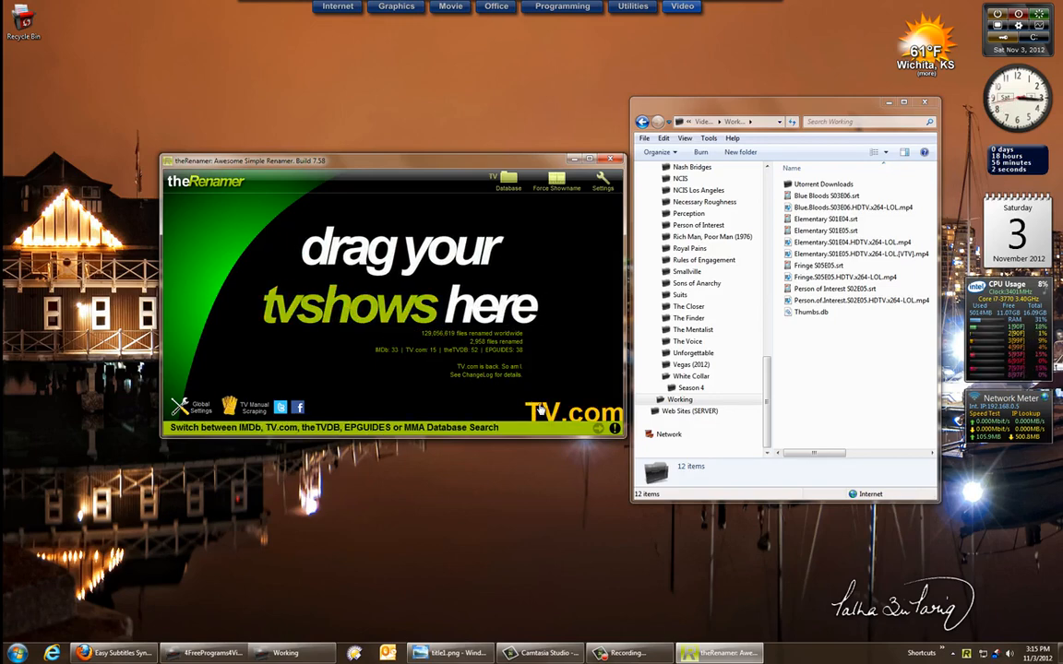
click(540, 409)
click(541, 409)
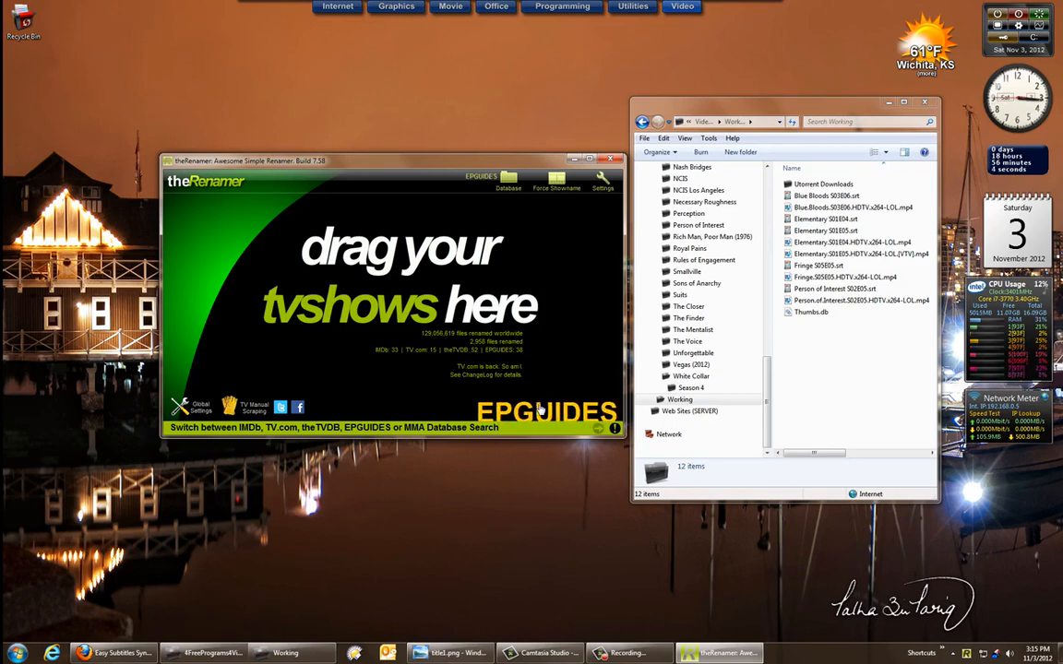
click(541, 409)
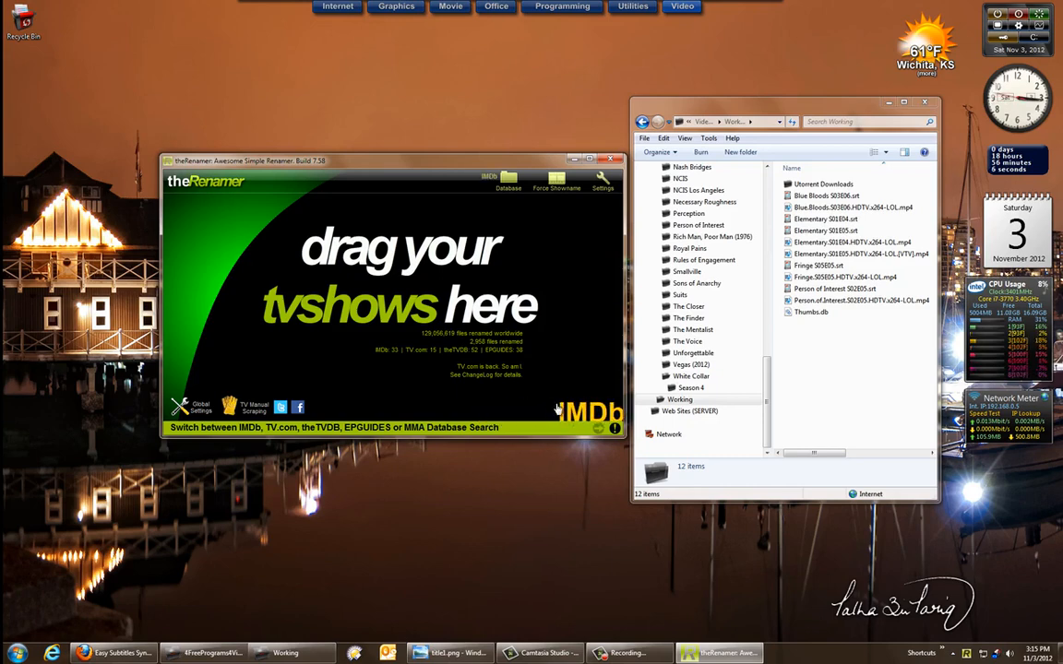
click(560, 414)
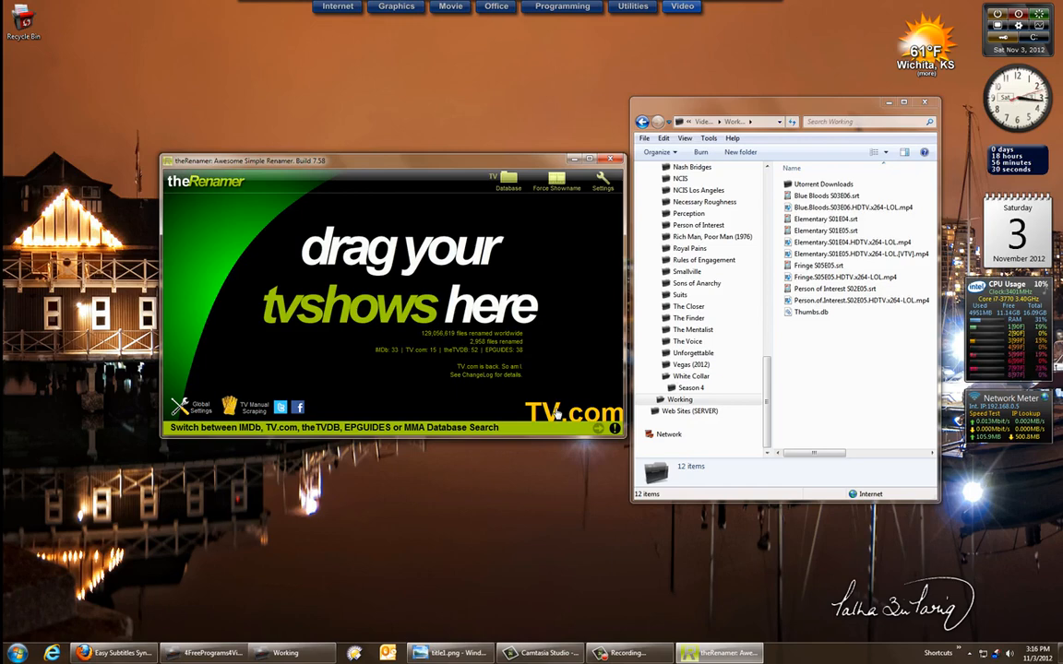
View the White Collar Season 4 folder as a naming example and cycle theRenamer's database sources back to TV.com
click(696, 389)
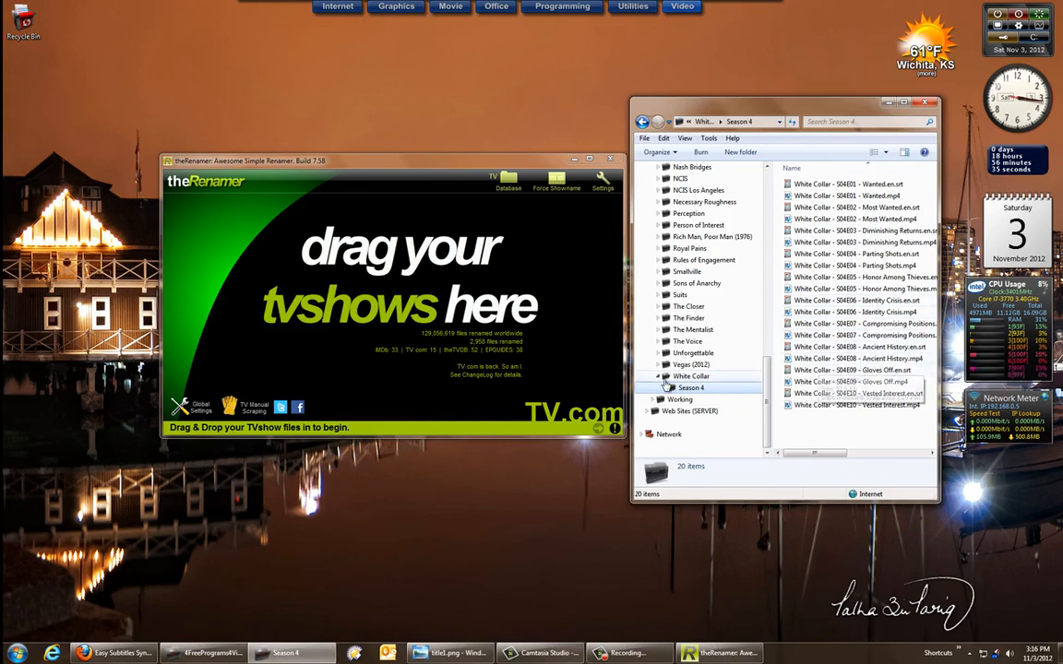
click(592, 416)
click(592, 416)
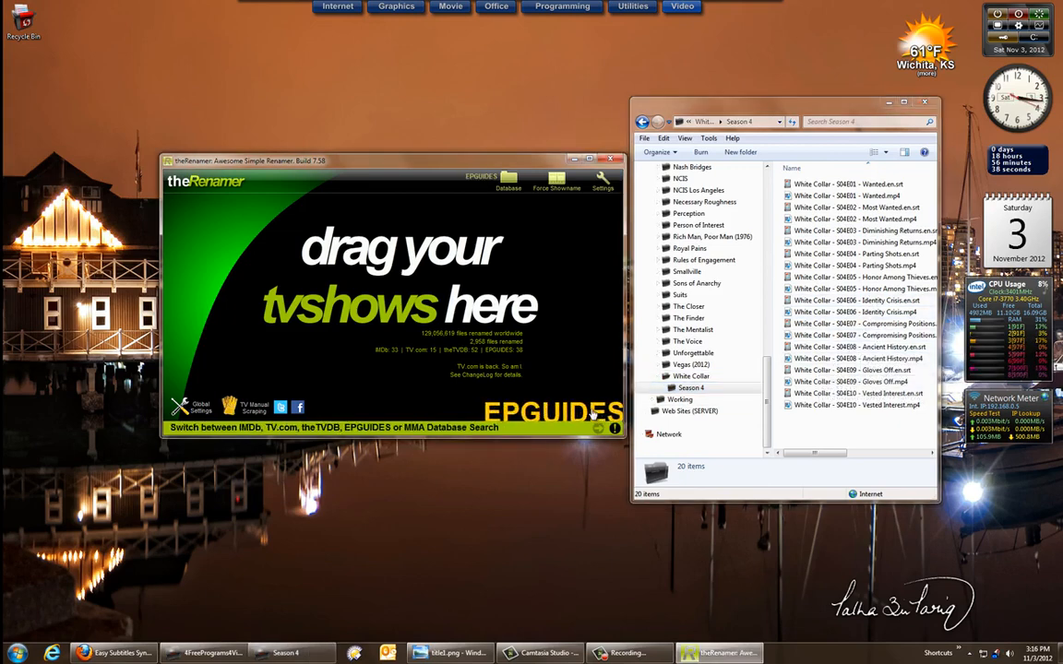
click(593, 416)
click(592, 416)
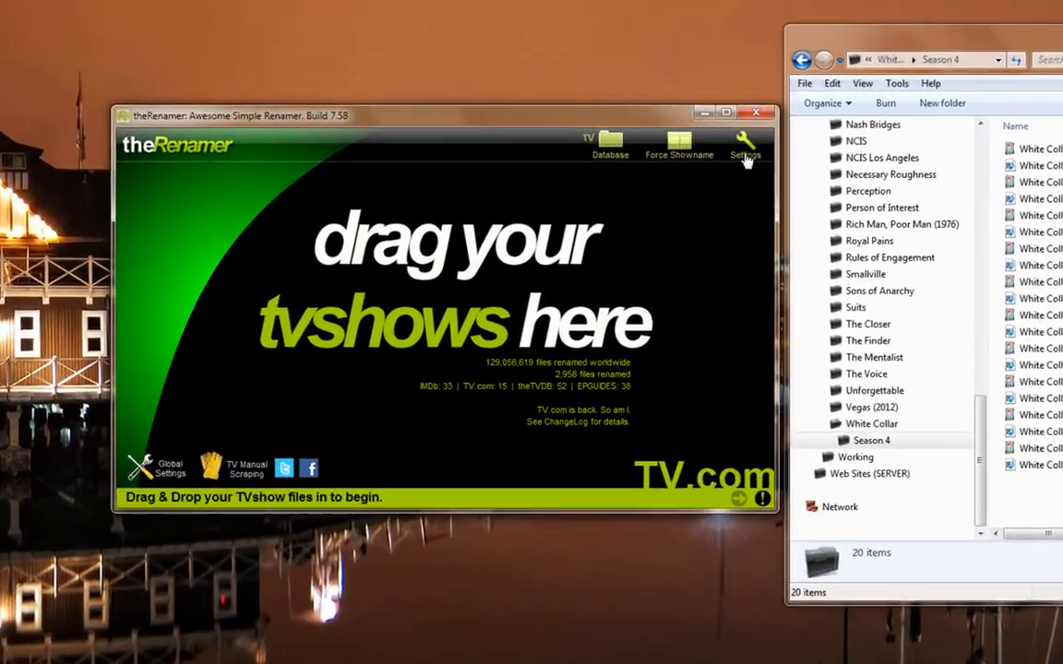
Review theRenamer's TV settings for the renamed format, separators and folder structure
click(601, 184)
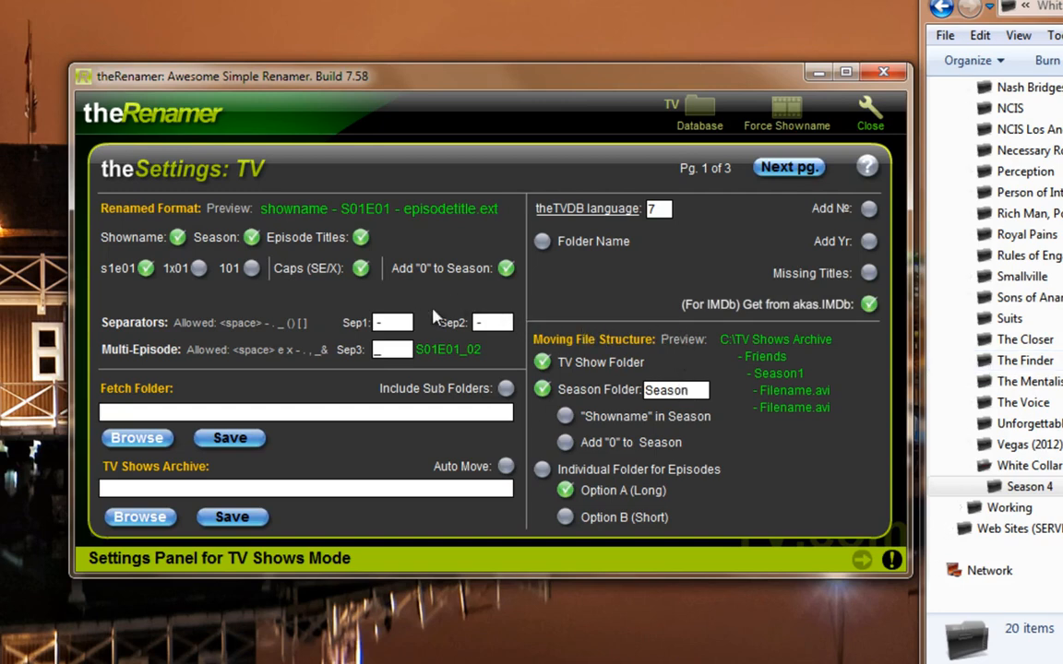
click(862, 131)
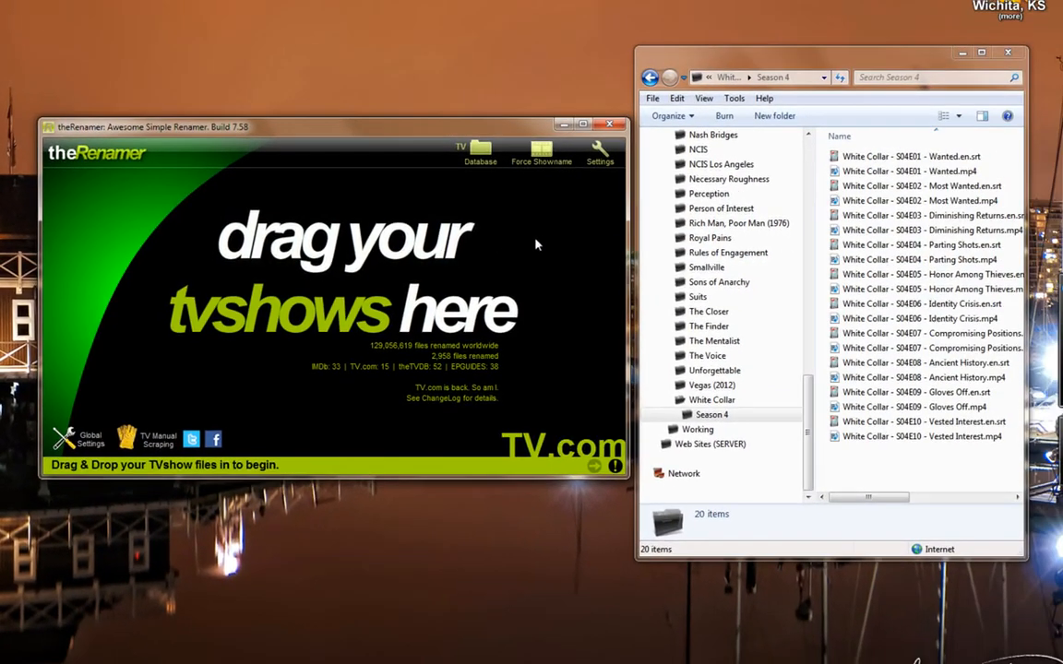
Load the ten SRT and MP4 episode files from the Working folder into theRenamer
click(702, 430)
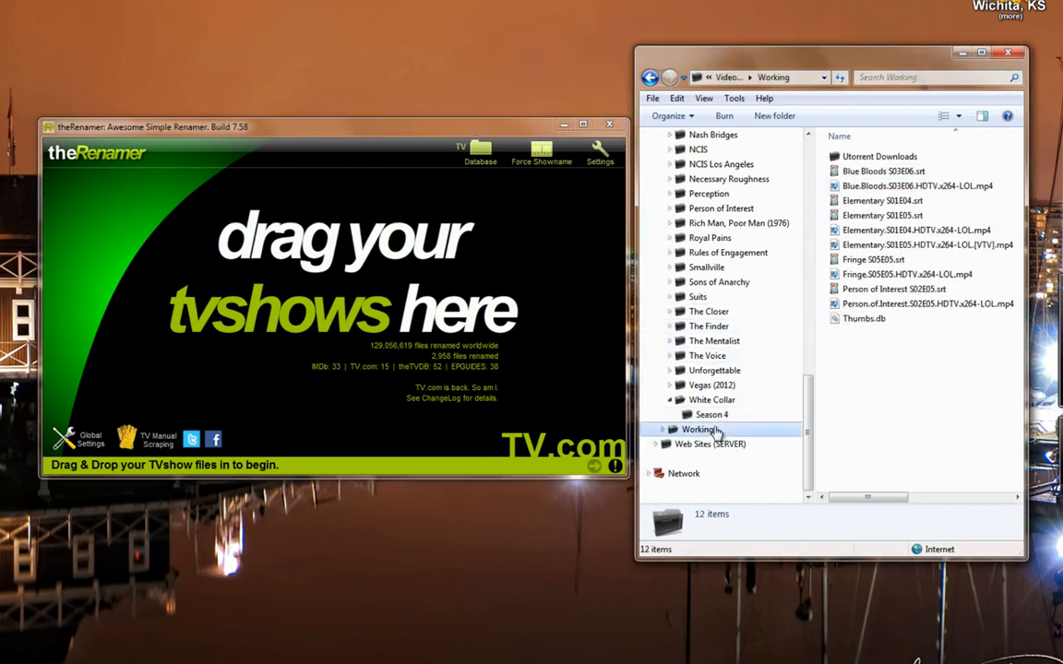
click(872, 174)
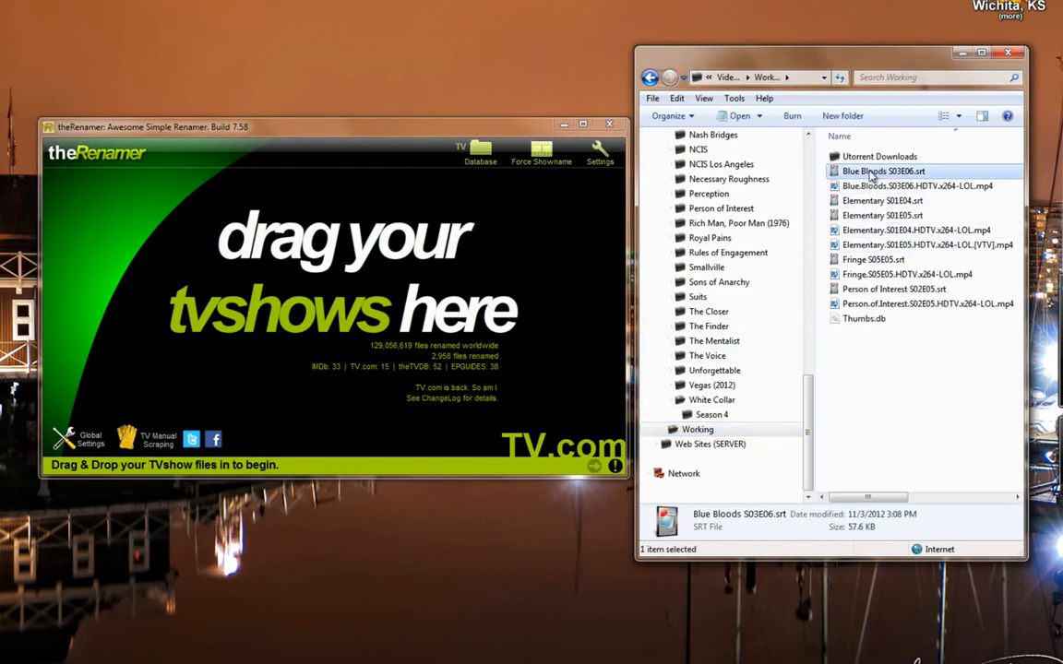
key(shift+Down)
key(shift+Down)
key(shift+Down)
key(shift+Down)
key(shift+Down)
key(shift+Down)
key(shift+Down)
key(shift+Down)
key(shift+Down)
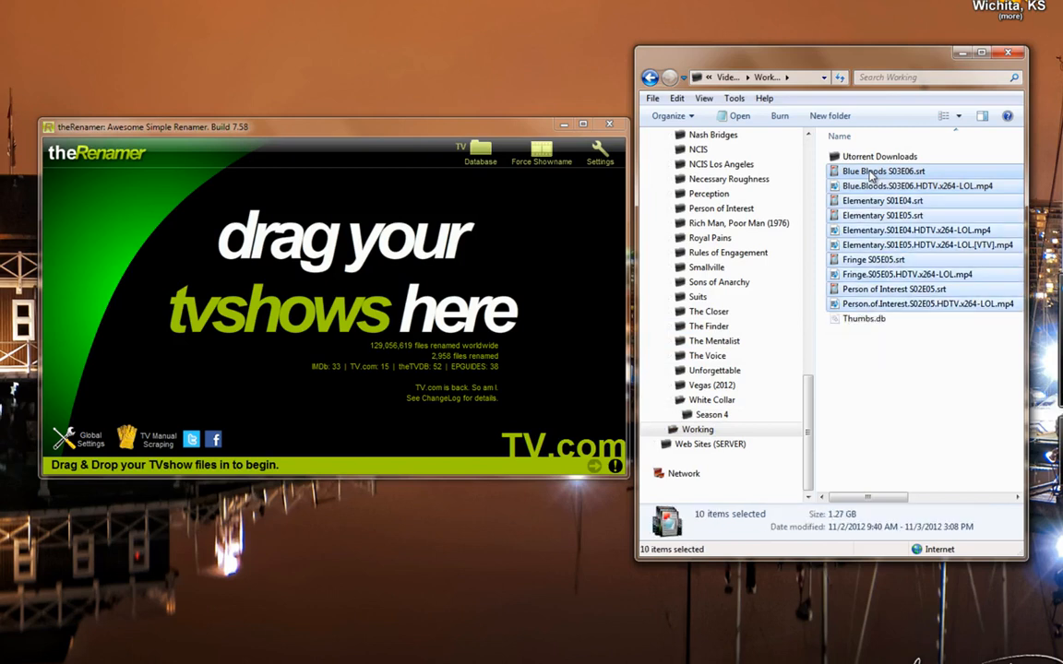
drag(872, 175, 351, 313)
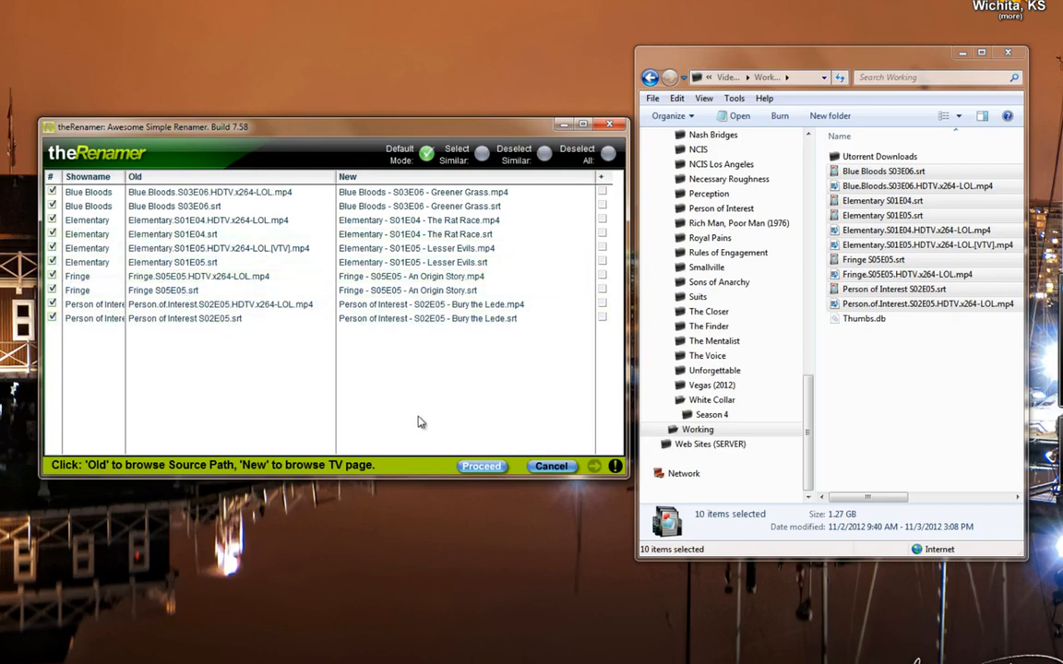
Rename the ten listed files to the proposed names with episode titles and close theRenamer
click(470, 467)
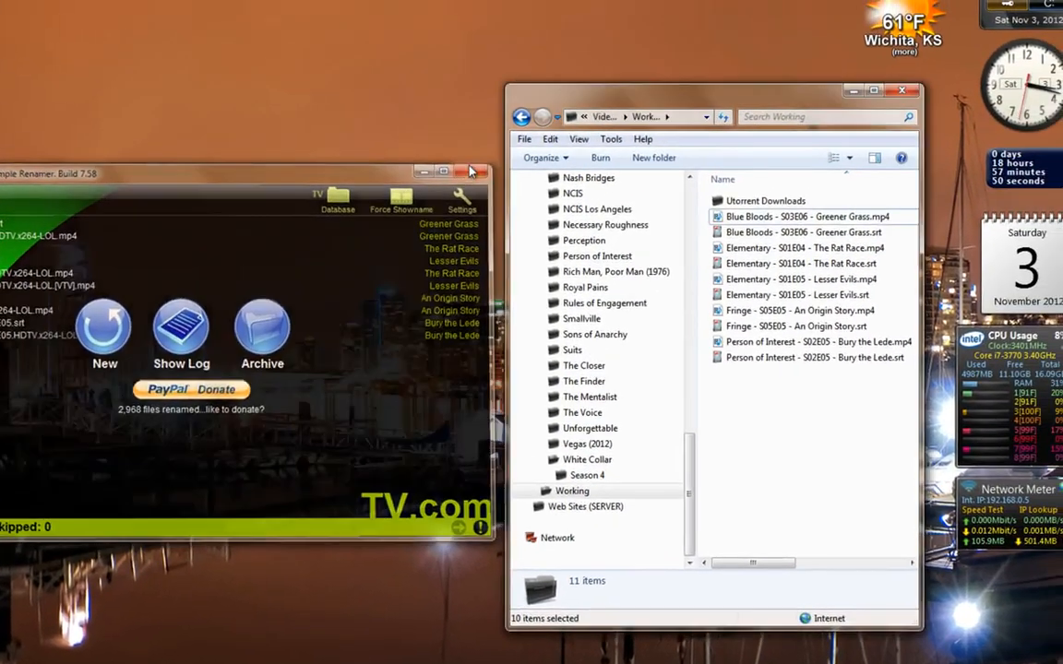
click(605, 126)
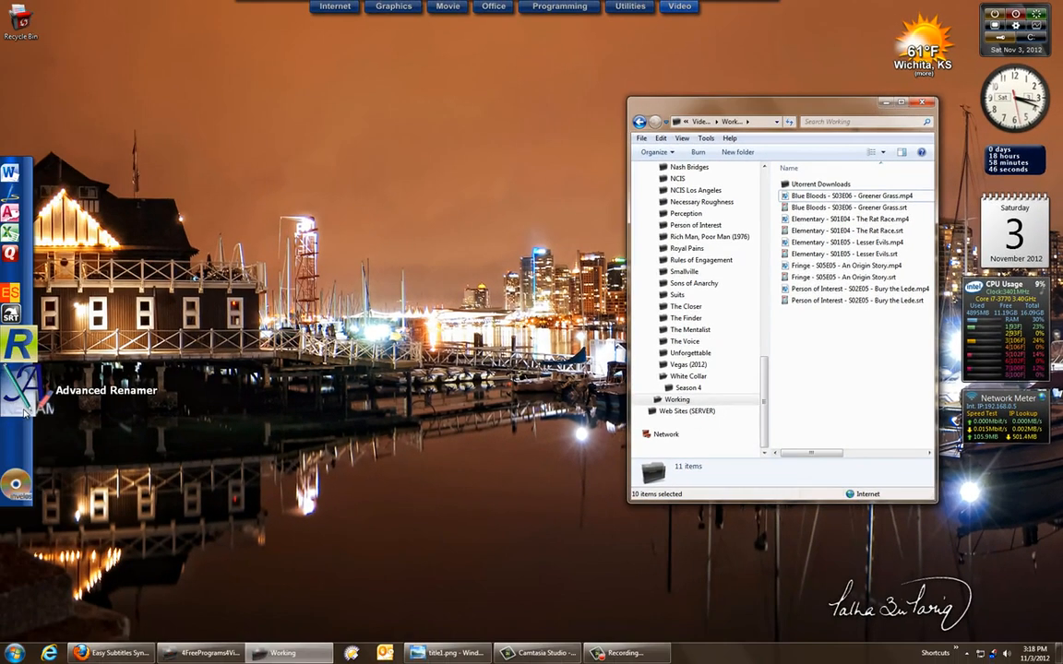
Open Advanced Renamer and add the ten renamed SRT and MP4 files from the Working folder to its file list
click(25, 408)
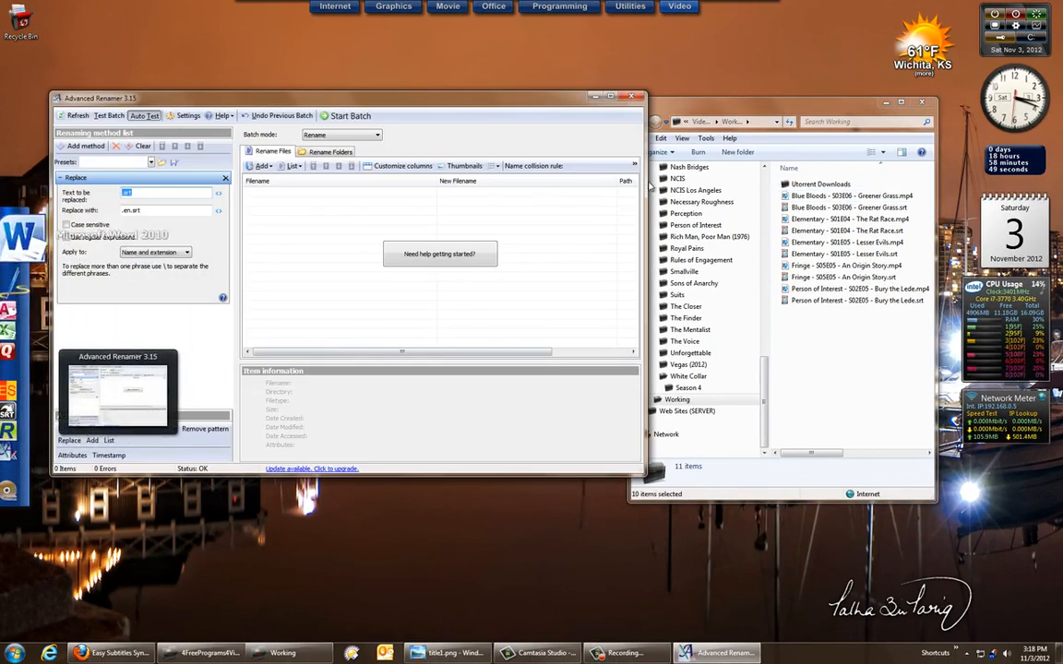
drag(690, 105, 714, 102)
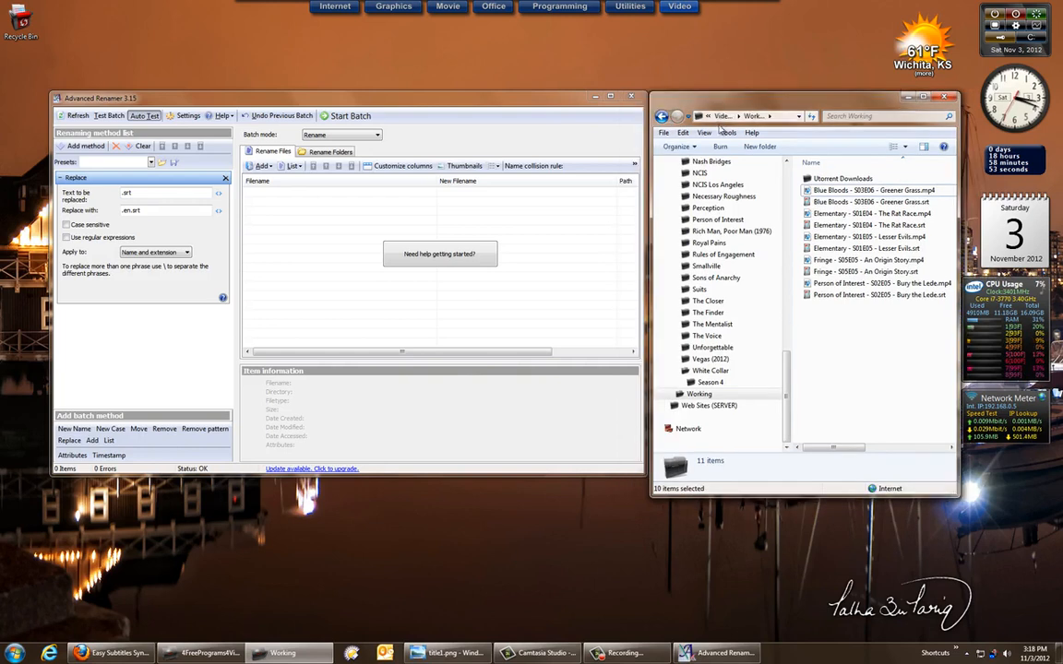
click(810, 192)
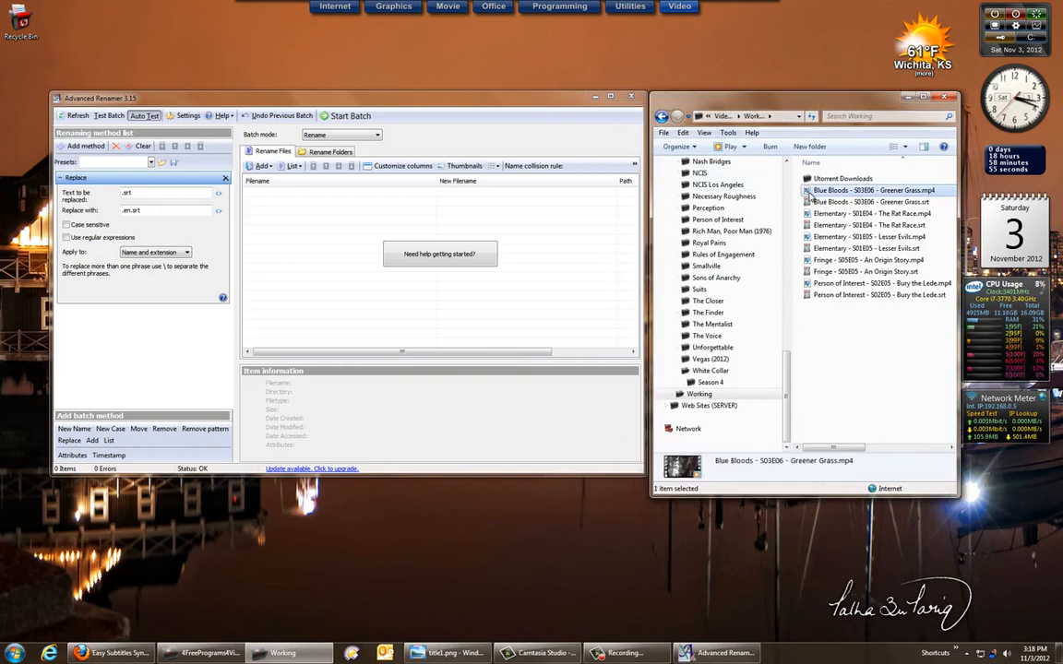
shift+click(812, 200)
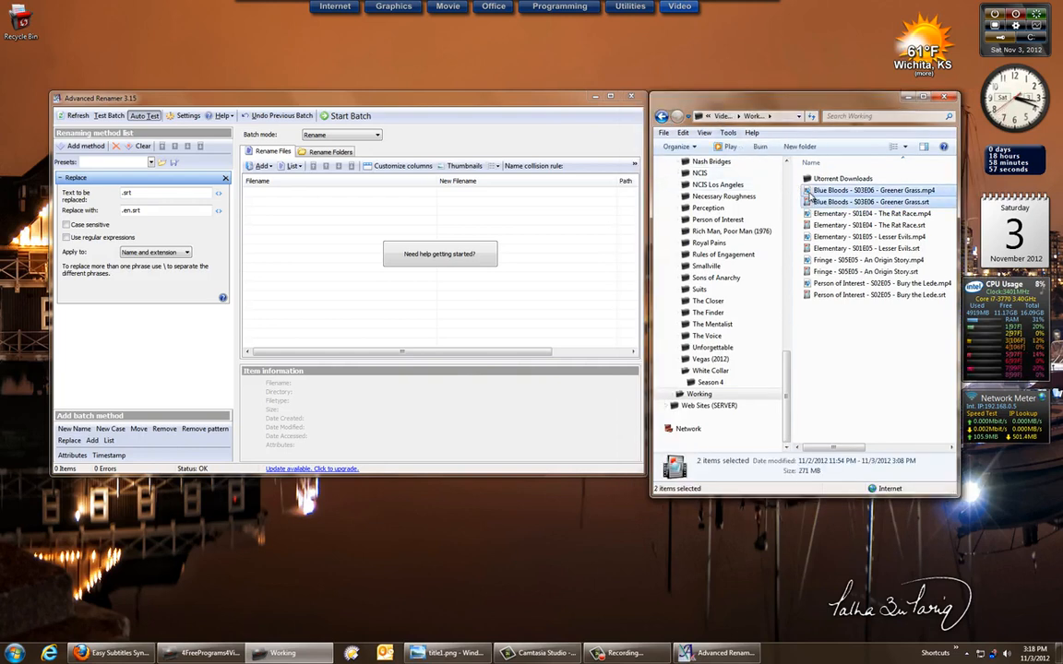
key(shift+Down)
key(shift+Down)
key(shift+Down)
key(shift+Down)
key(shift+Down)
key(shift+Down)
key(shift+Down)
key(shift+Down)
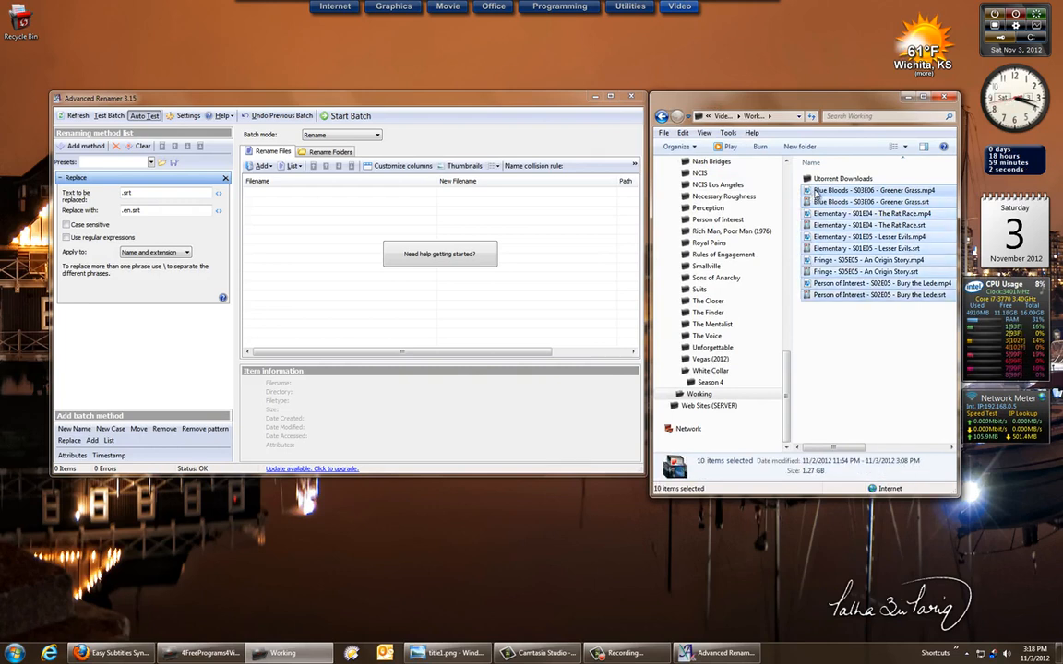
drag(894, 238, 395, 231)
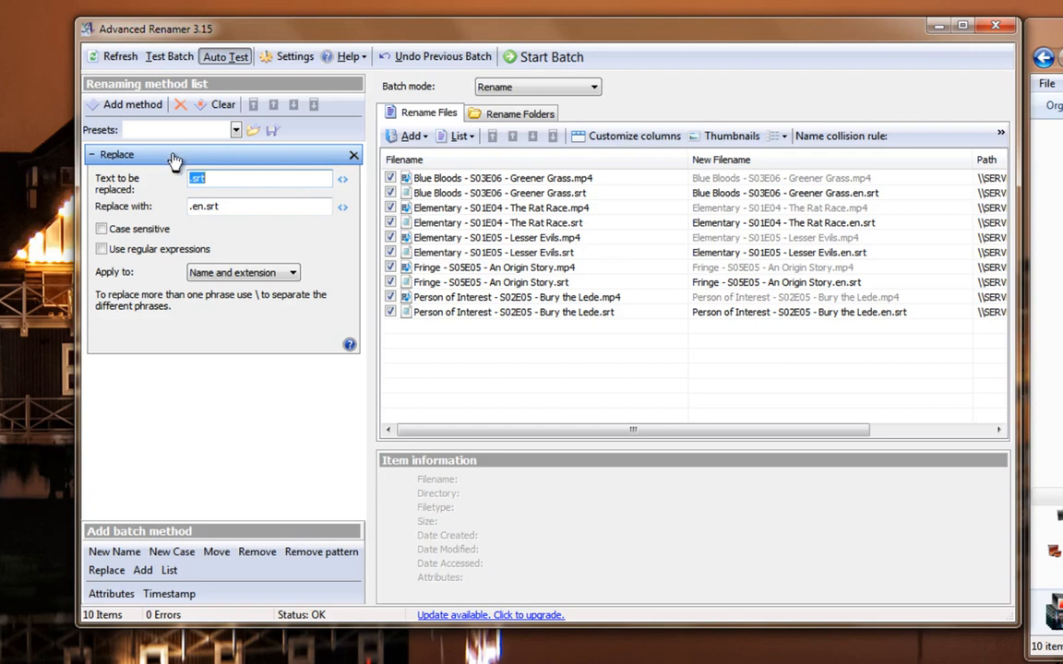
Look at the available renaming methods and the settings of the existing Replace method
click(138, 107)
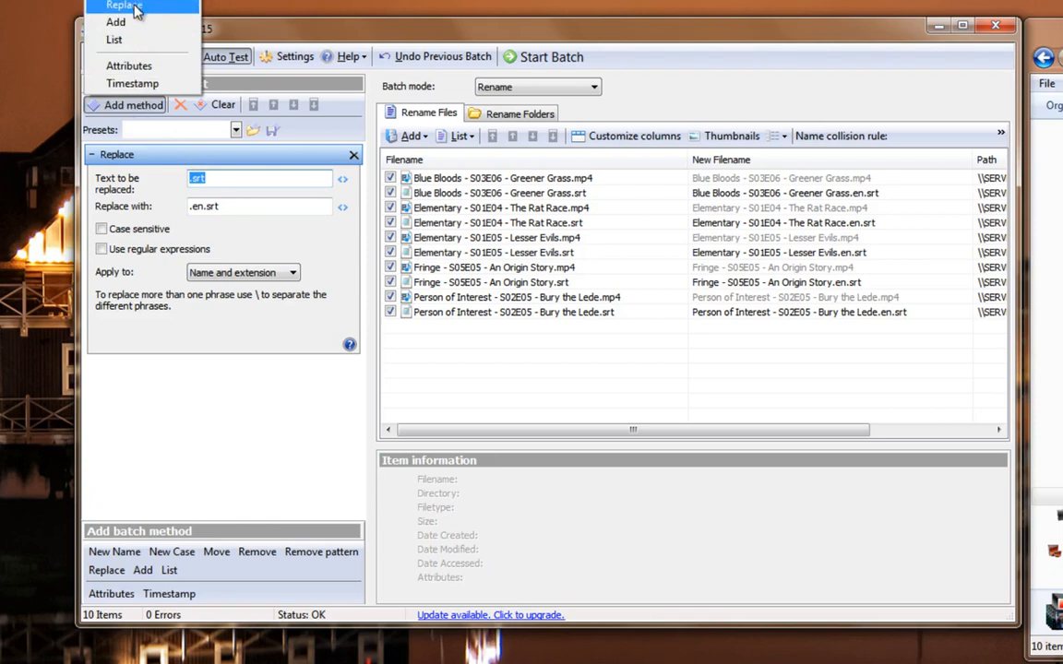
click(146, 132)
click(245, 163)
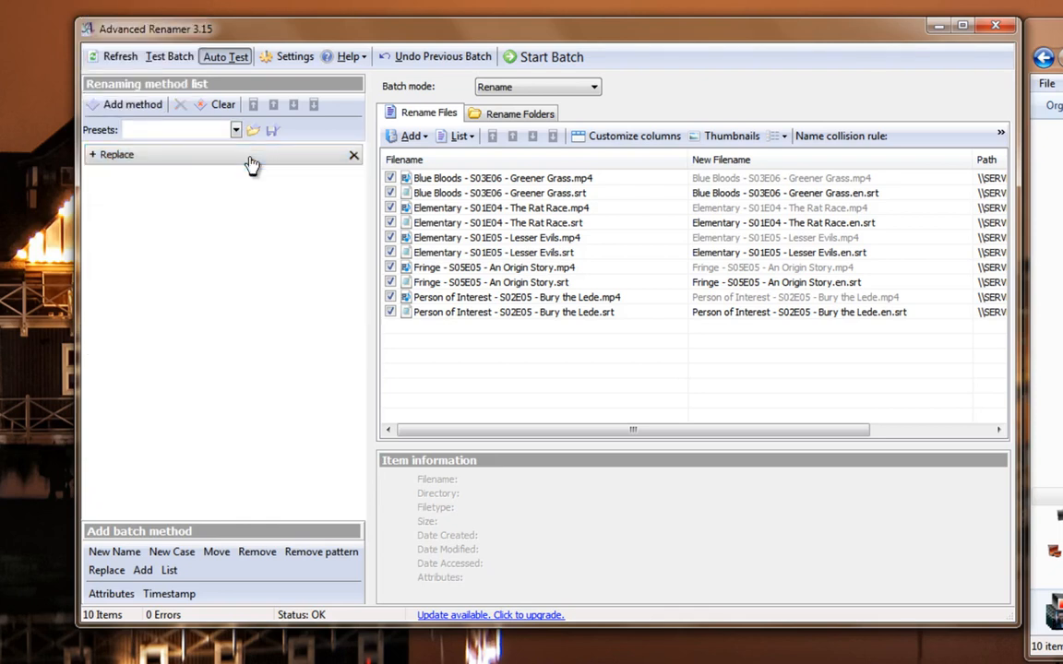
click(249, 164)
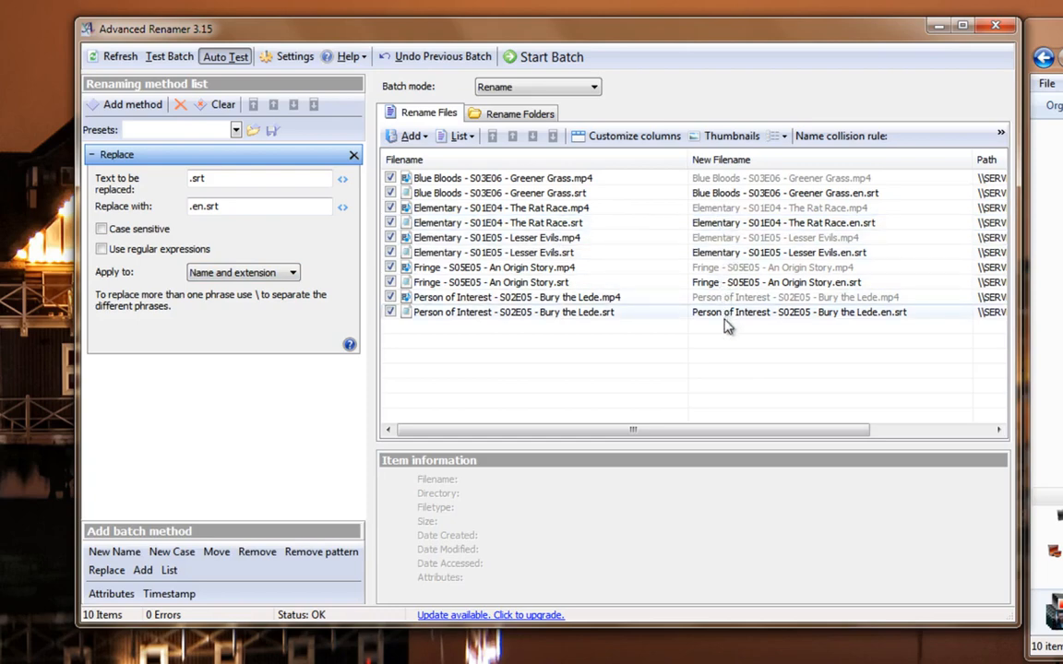
Run the batch rename that replaces .srt with .en.srt and close Advanced Renamer
click(550, 63)
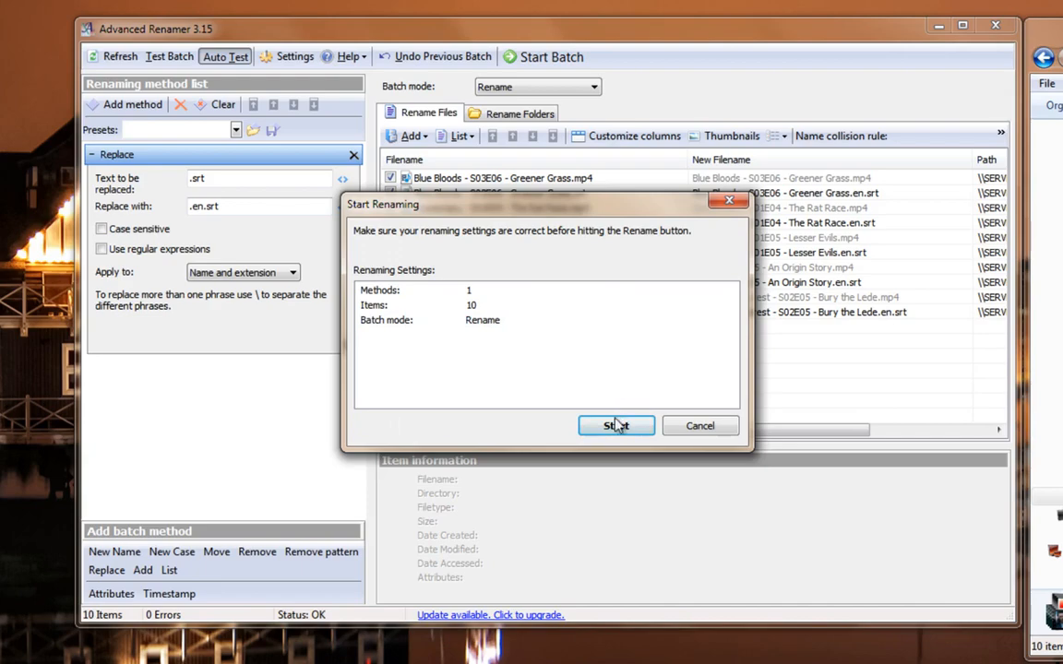
click(617, 424)
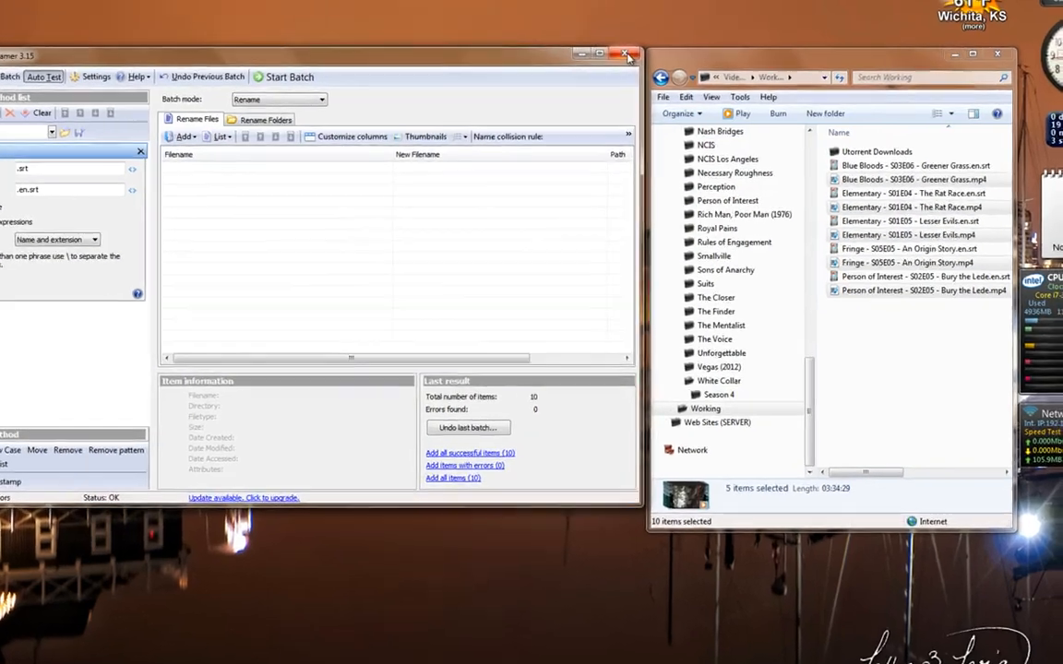
click(663, 59)
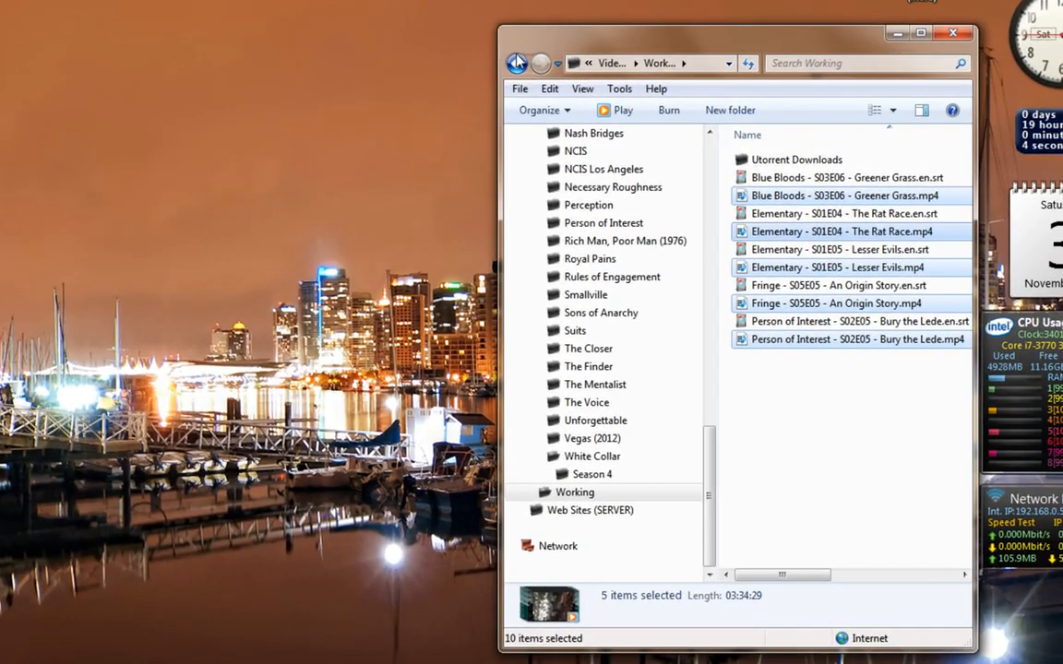
Widen the Working folder window to show the file details and select Fringe - S05E05 - An Origin Story.mp4
drag(501, 88, 138, 130)
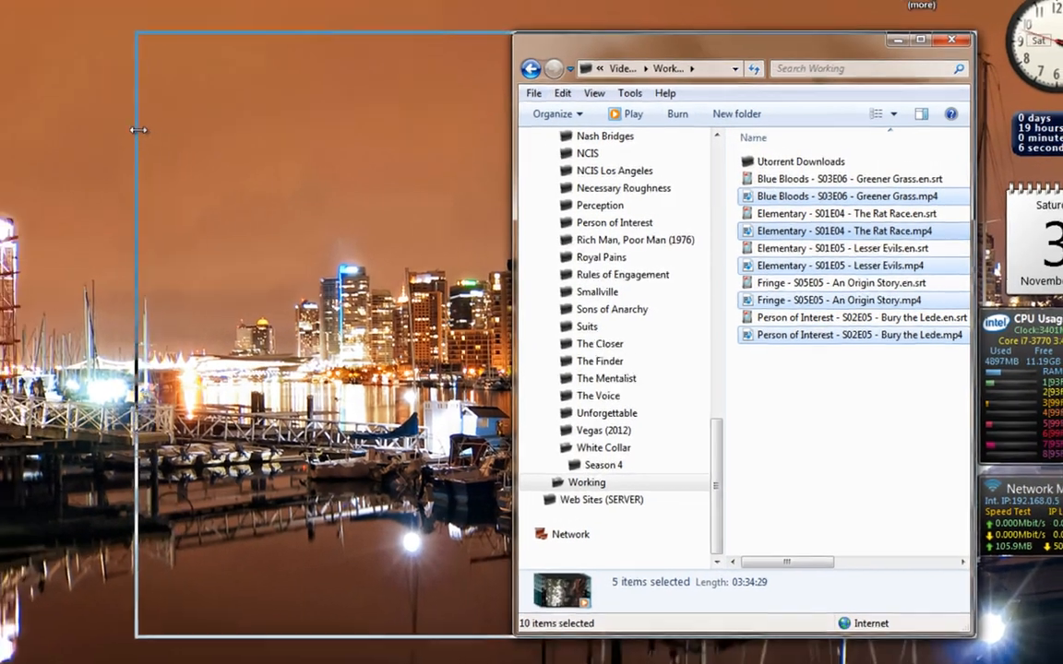
drag(385, 53, 297, 56)
drag(499, 107, 499, 107)
click(531, 273)
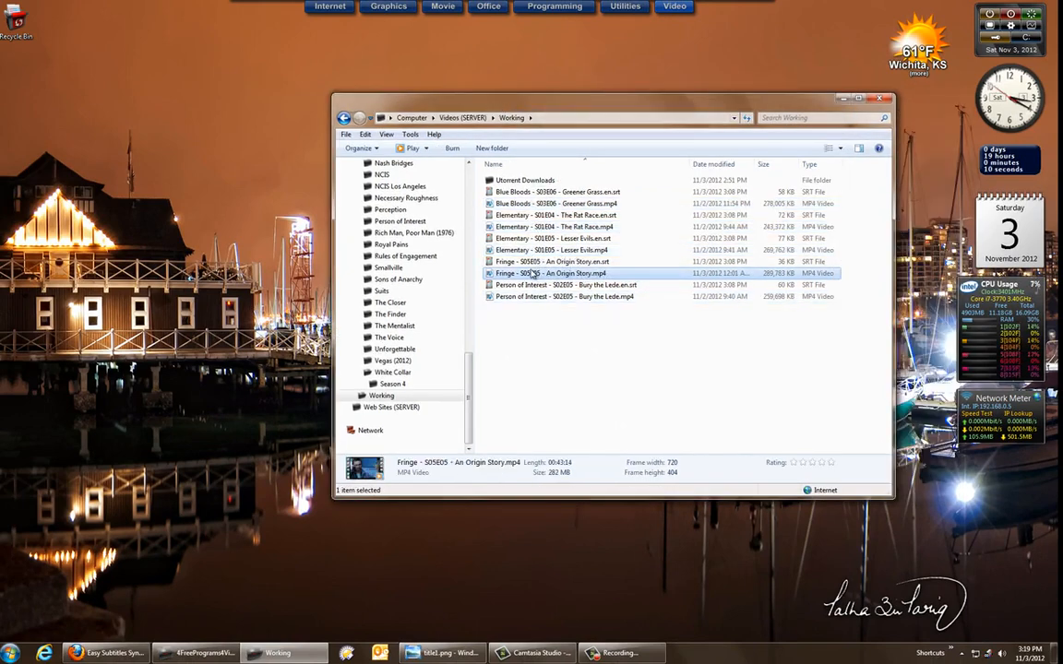
Move the Blue Bloods S03E06 subtitle and video files into TV Shows > Blue Bloods > Season 3 and open that folder
click(467, 293)
drag(466, 292, 471, 259)
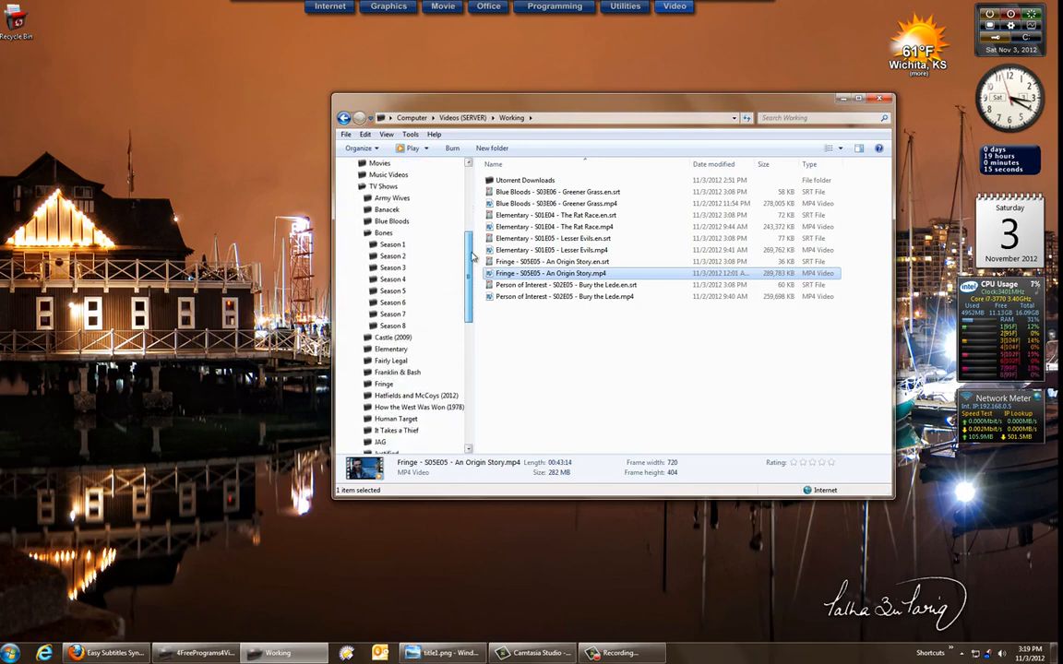
click(361, 221)
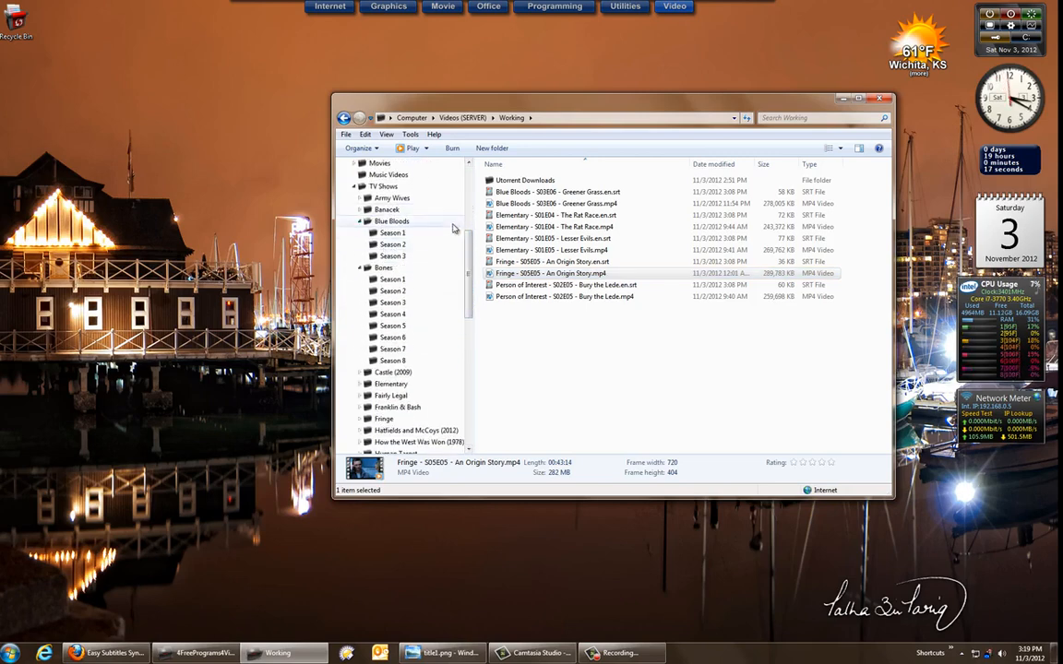
click(551, 193)
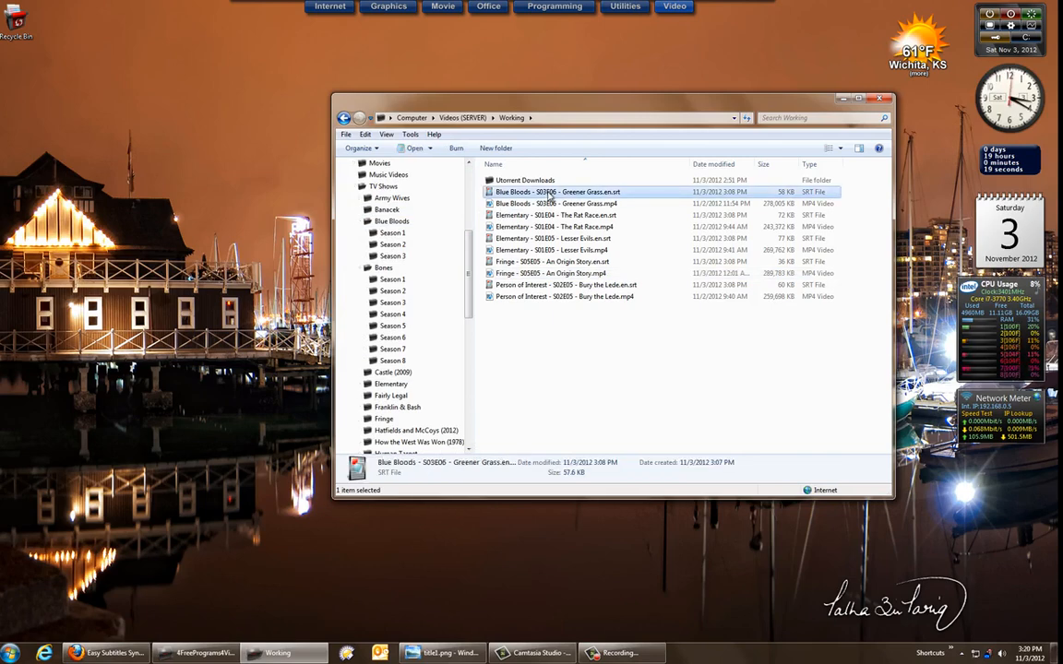
key(shift+Down)
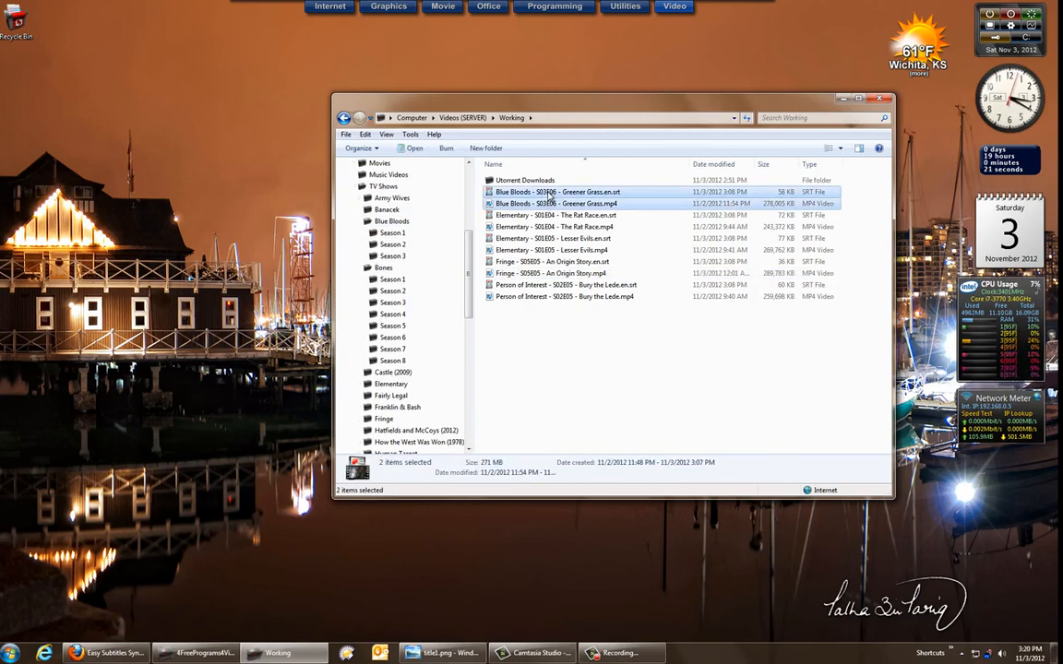
drag(551, 197, 414, 259)
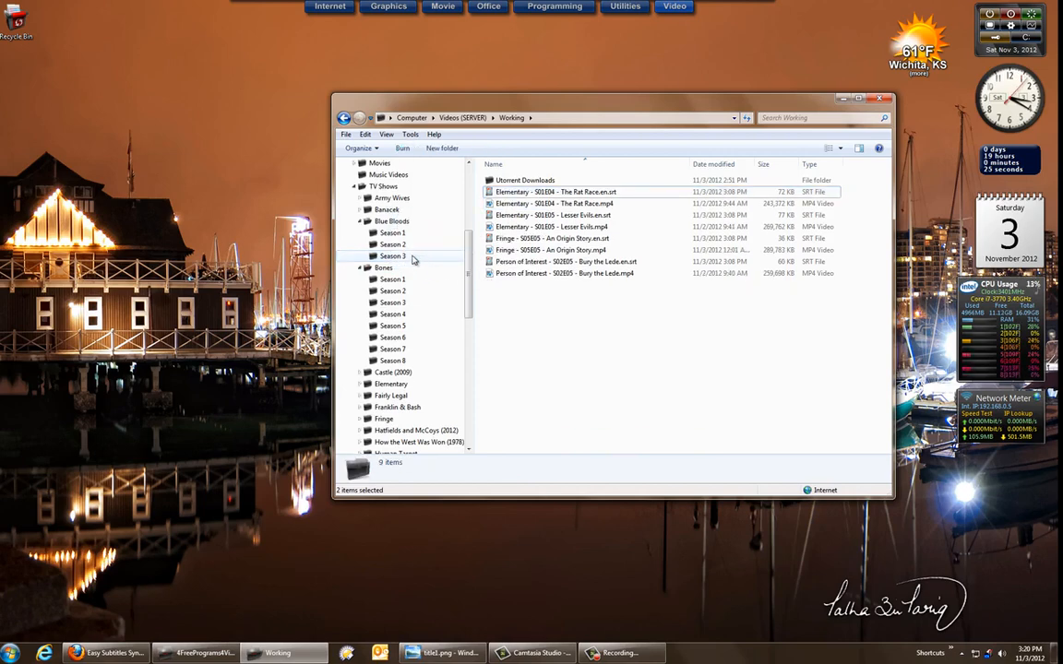
click(412, 258)
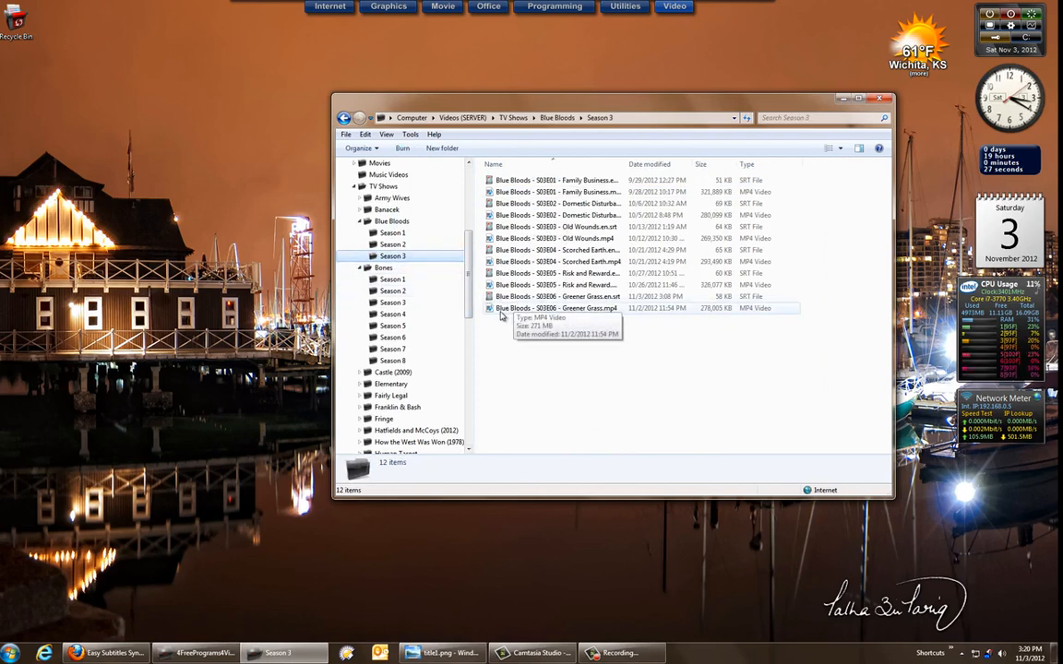